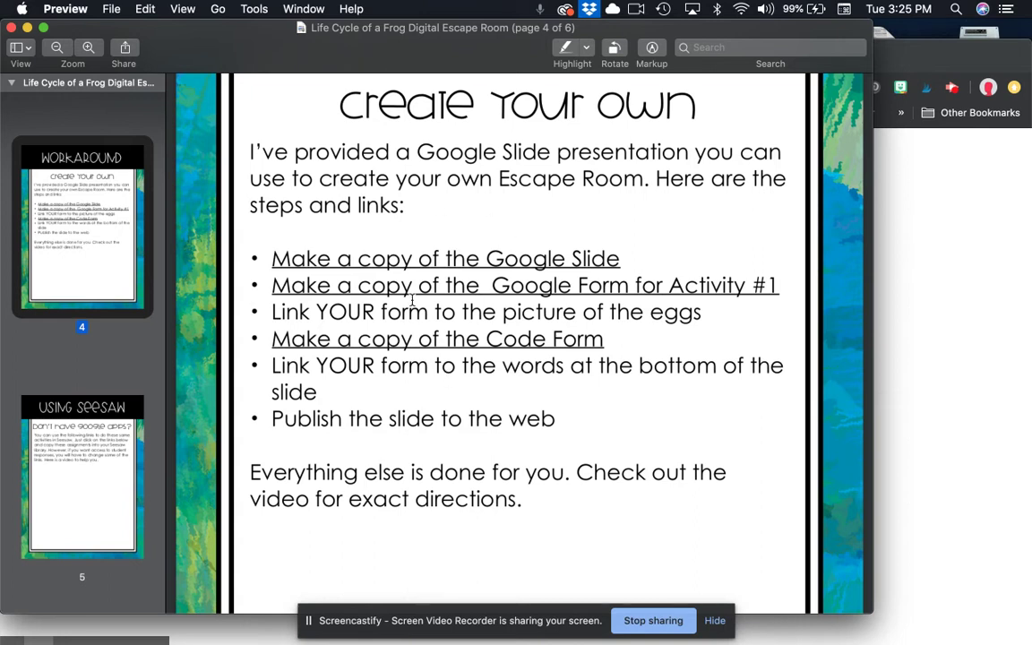
- Follow the Google Slide copy link in the PDF and make a copy of From Egg to Frog Digital Escape Web Version
{"action": "left_click", "coordinate": [464, 251]}
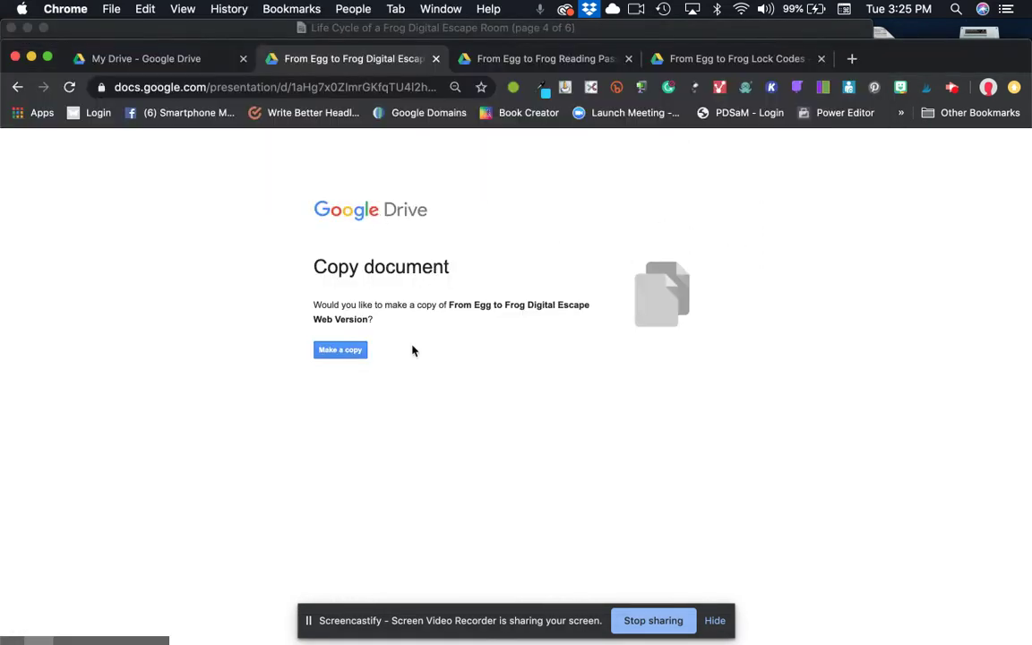
{"action": "left_click", "coordinate": [335, 355]}
{"action": "left_click", "coordinate": [576, 35]}
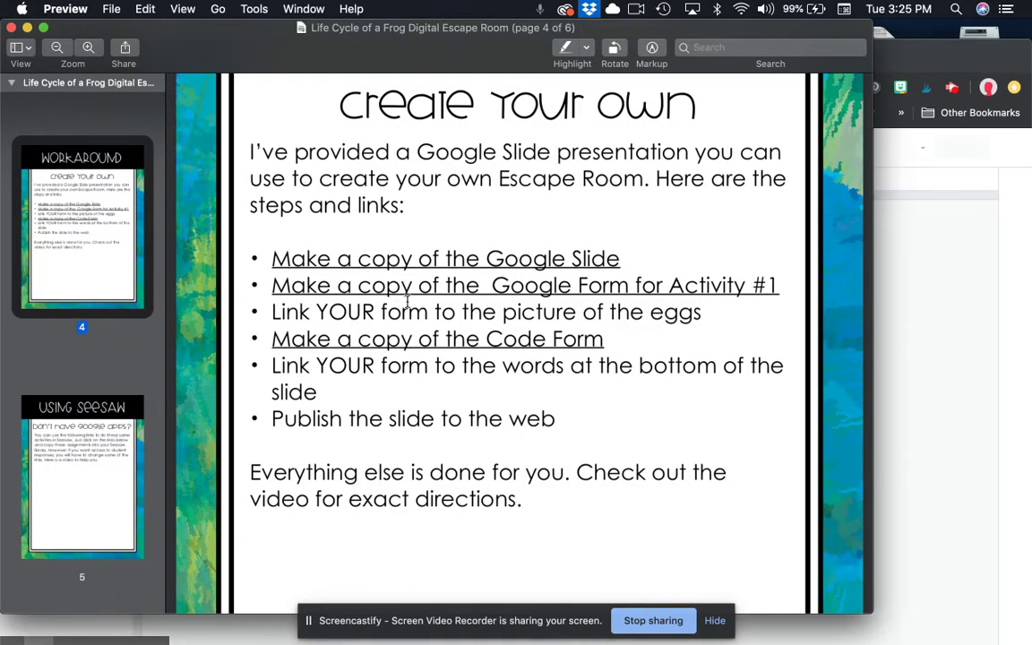
{"action": "left_click", "coordinate": [957, 291]}
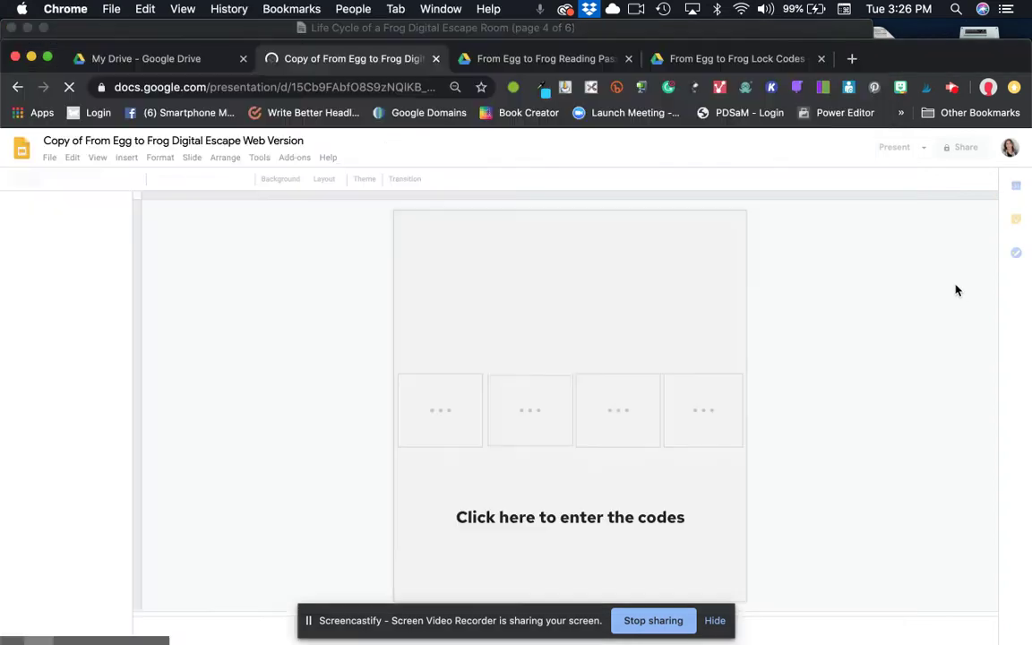
- Check the PDF instructions and make a copy of the From Egg to Frog Reading Passage form in Chrome
{"action": "left_click", "coordinate": [587, 34]}
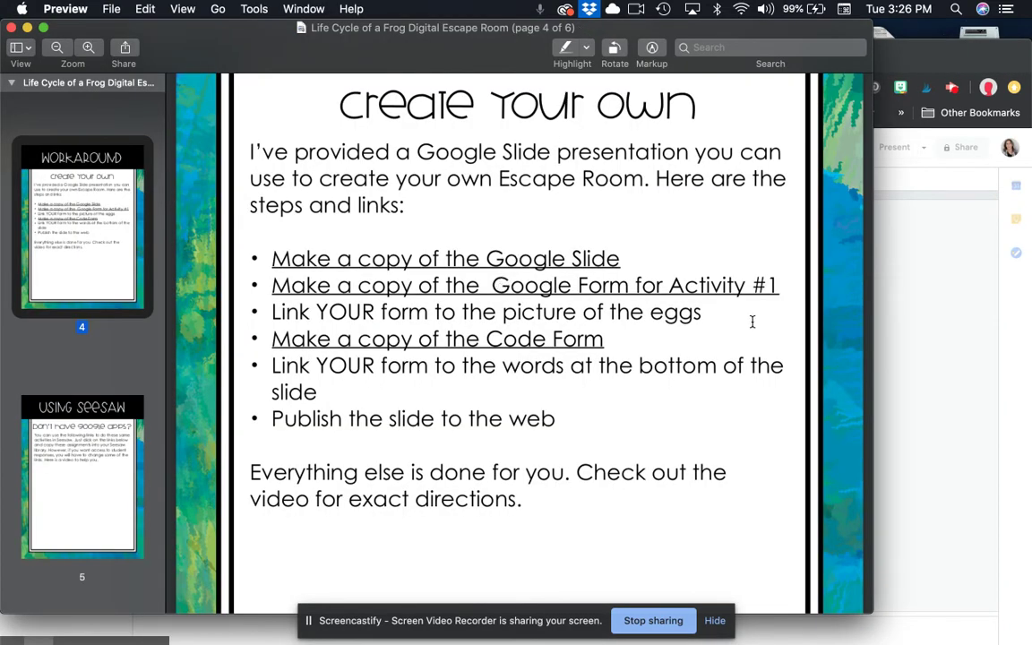
{"action": "left_click", "coordinate": [893, 355]}
{"action": "left_click", "coordinate": [491, 60]}
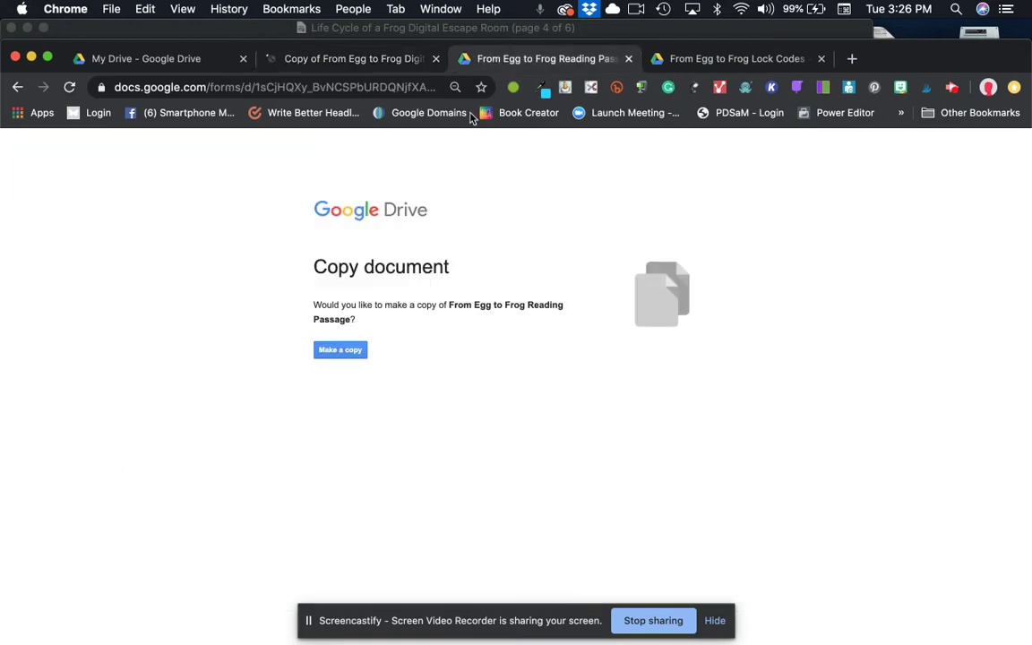
{"action": "left_click", "coordinate": [339, 352]}
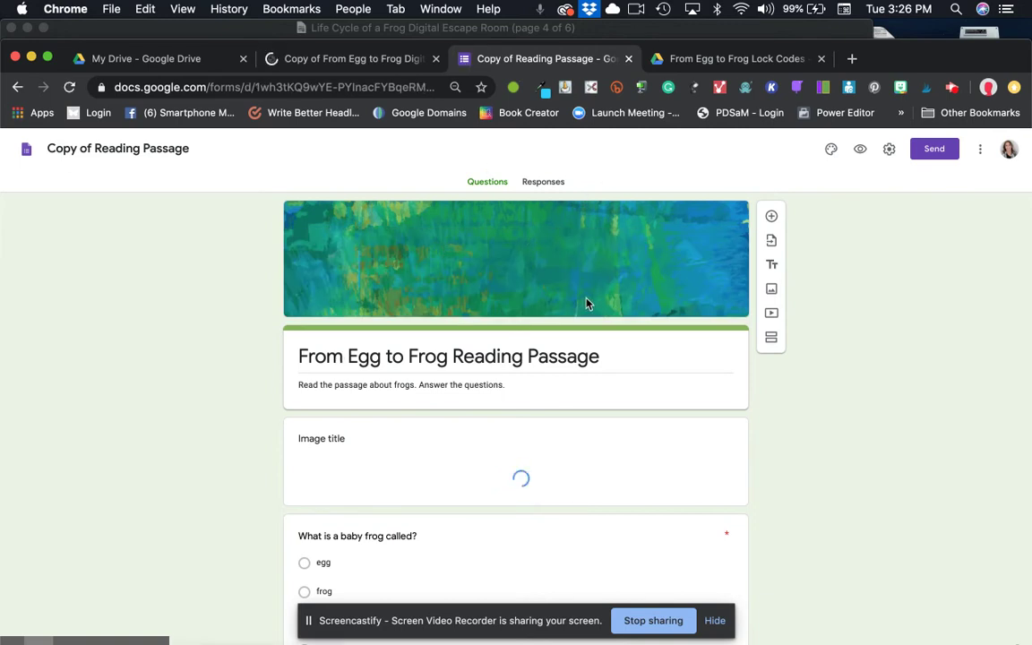
- Turn on link sharing for the copied Reading Passage form so that anyone with the link can edit
{"action": "left_click", "coordinate": [941, 157]}
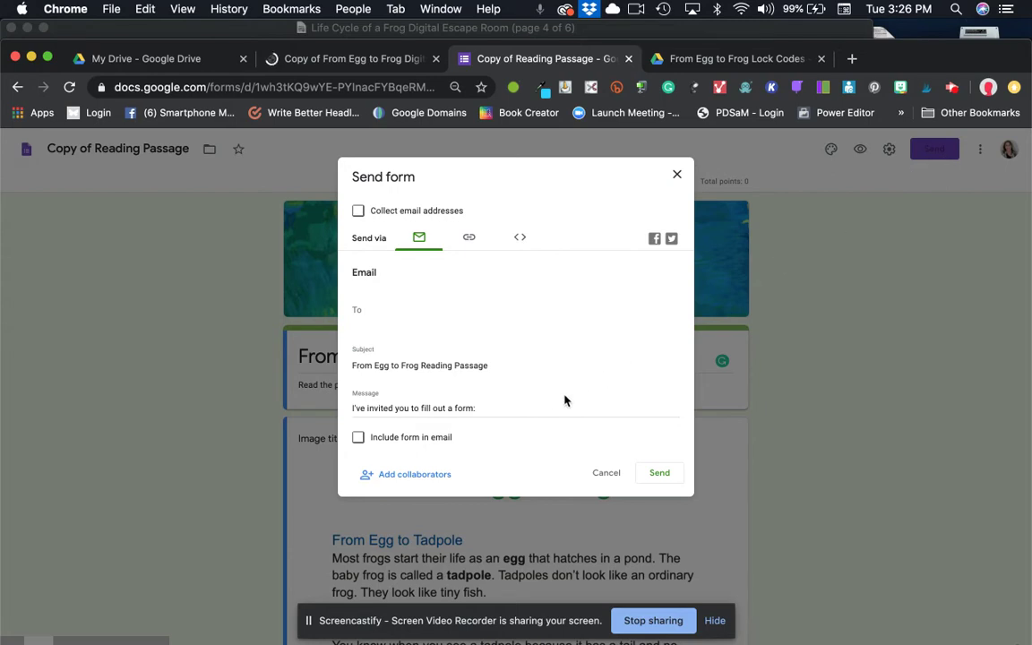
{"action": "left_click", "coordinate": [414, 474]}
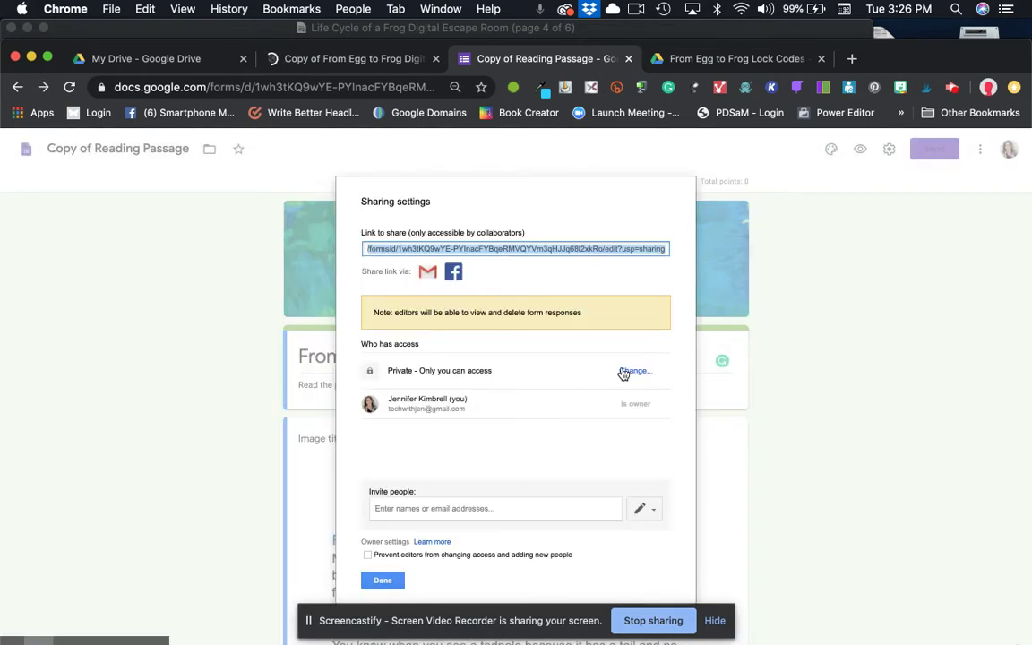
{"action": "left_click", "coordinate": [622, 370]}
{"action": "left_click", "coordinate": [482, 382]}
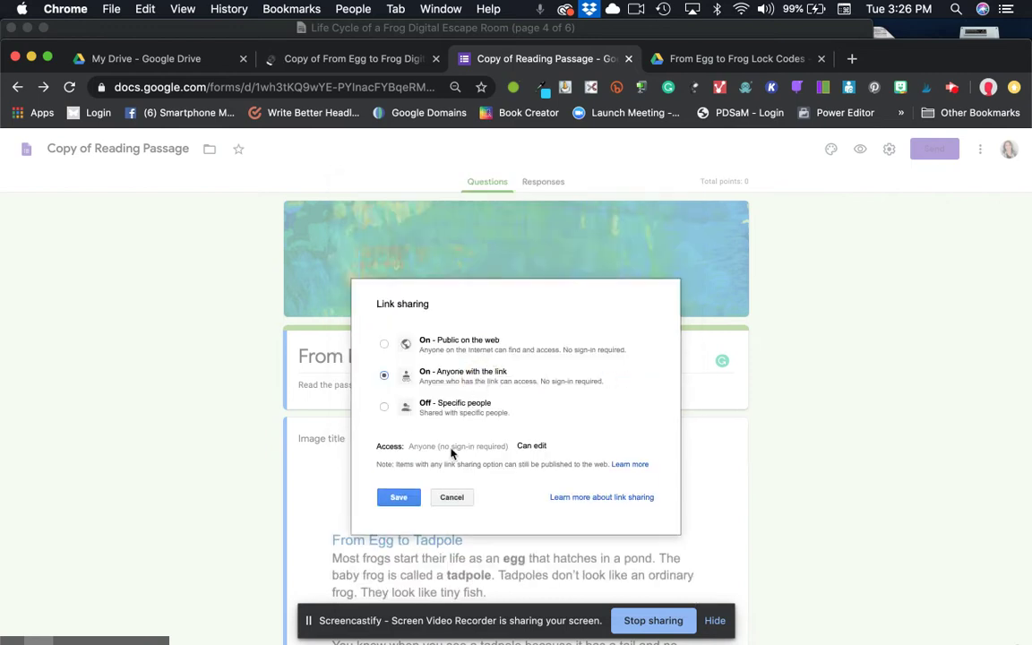
{"action": "left_click", "coordinate": [394, 498]}
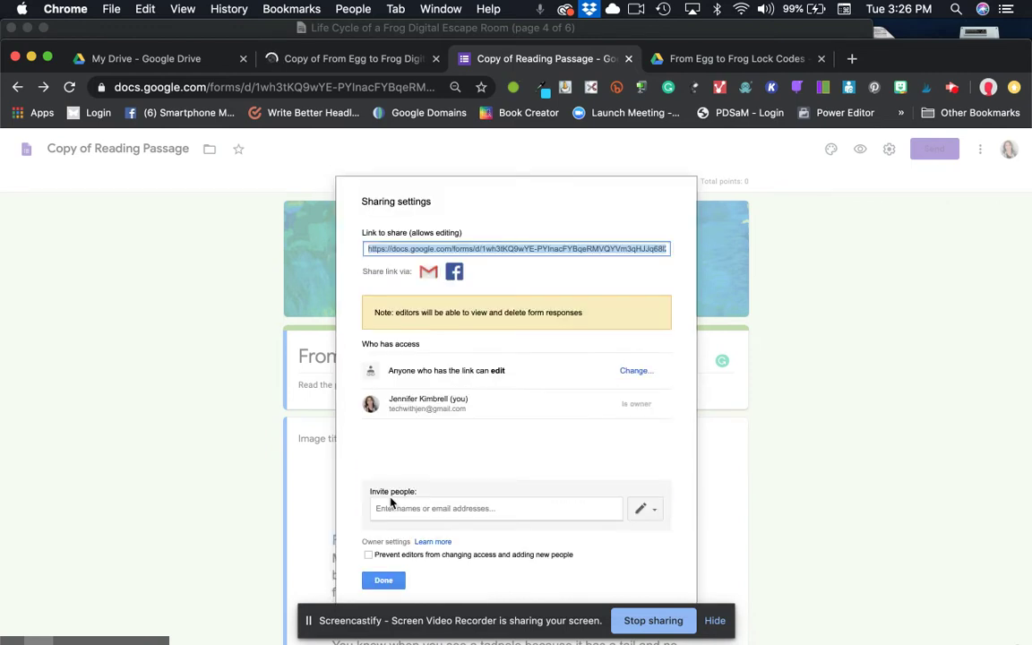
{"action": "left_click", "coordinate": [383, 581]}
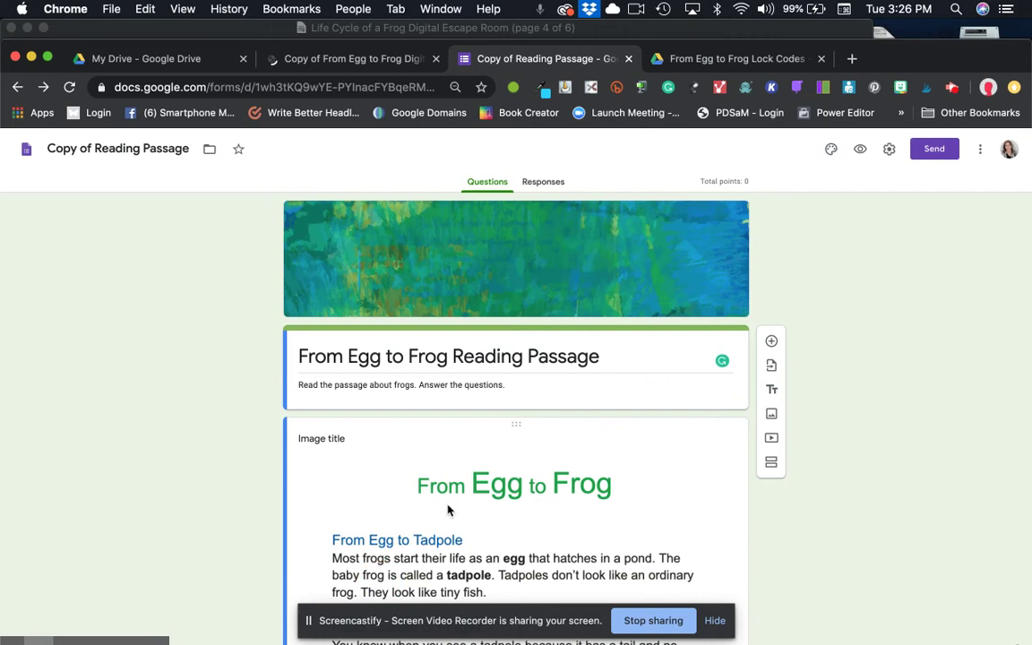
- Shorten the URL of the Reading Passage form's send link and copy it
{"action": "left_click", "coordinate": [934, 150]}
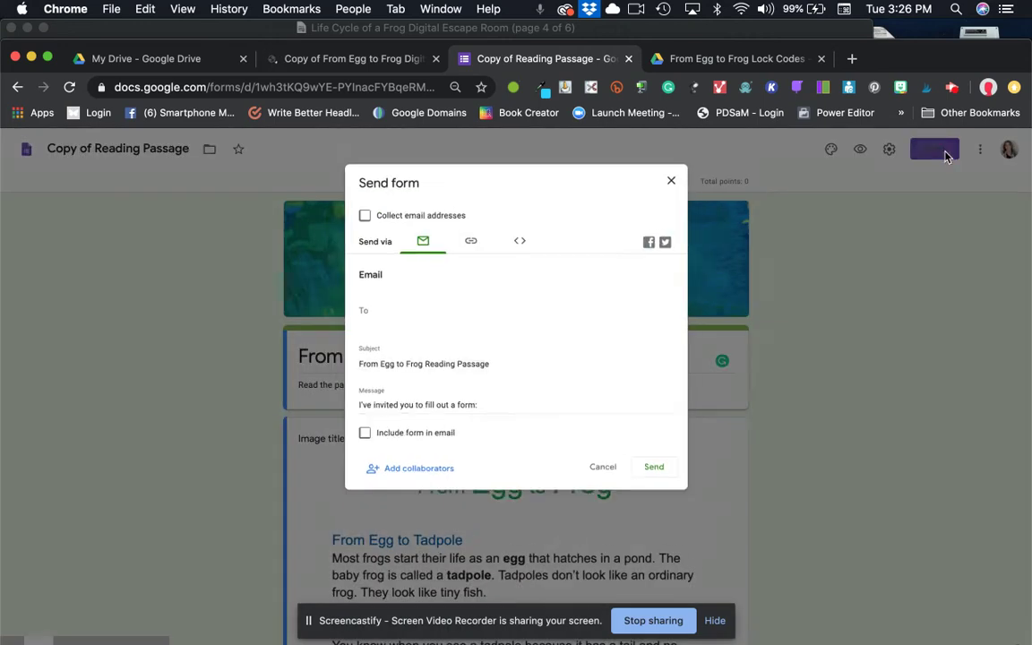
{"action": "left_click", "coordinate": [474, 245]}
{"action": "left_click", "coordinate": [358, 317]}
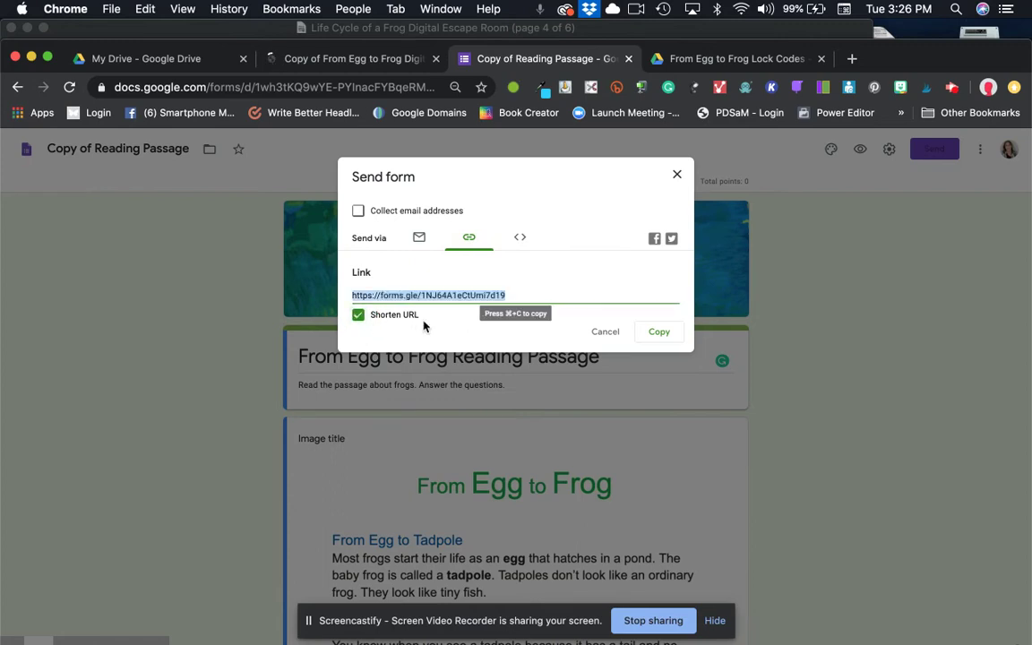
{"action": "left_click", "coordinate": [660, 333]}
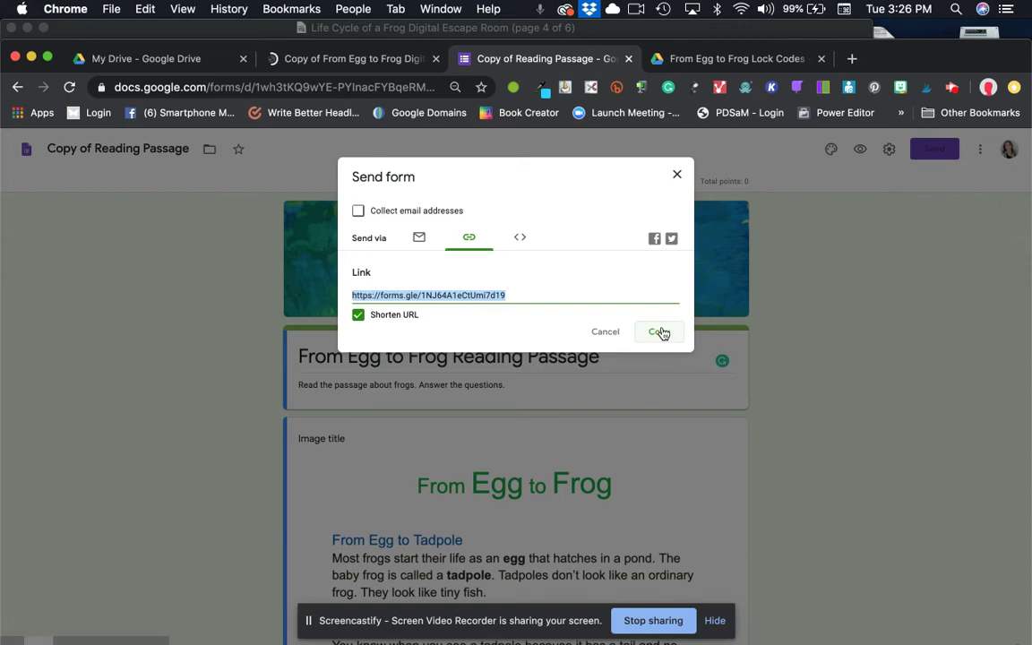
- Link the Activity #1 eggs picture on the slide to the copied Reading Passage form URL and look through the linked form
{"action": "left_click", "coordinate": [336, 61]}
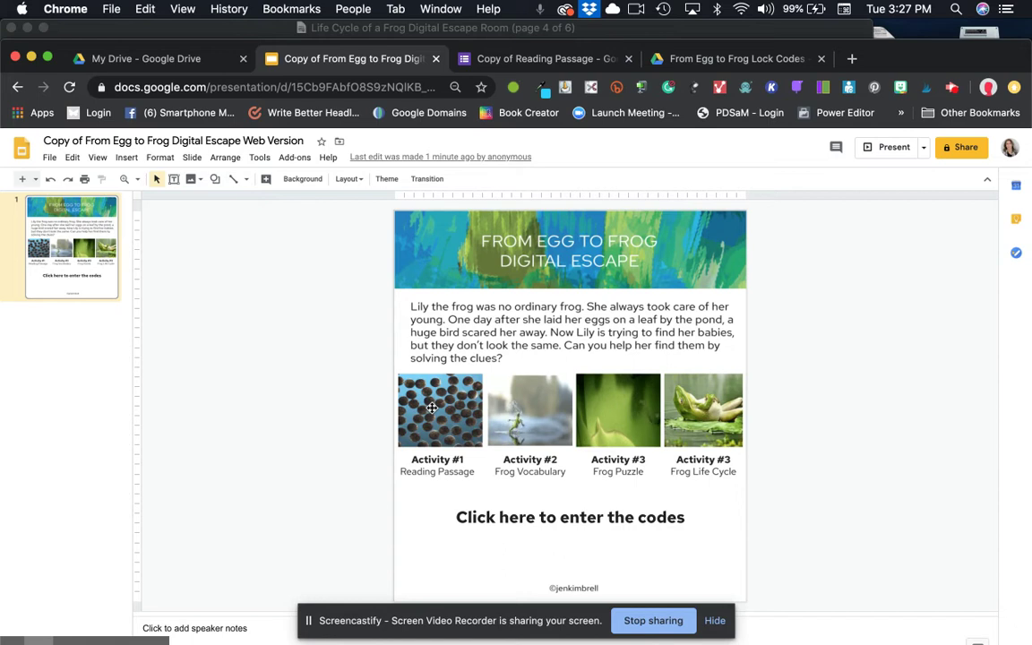
{"action": "left_click", "coordinate": [433, 409]}
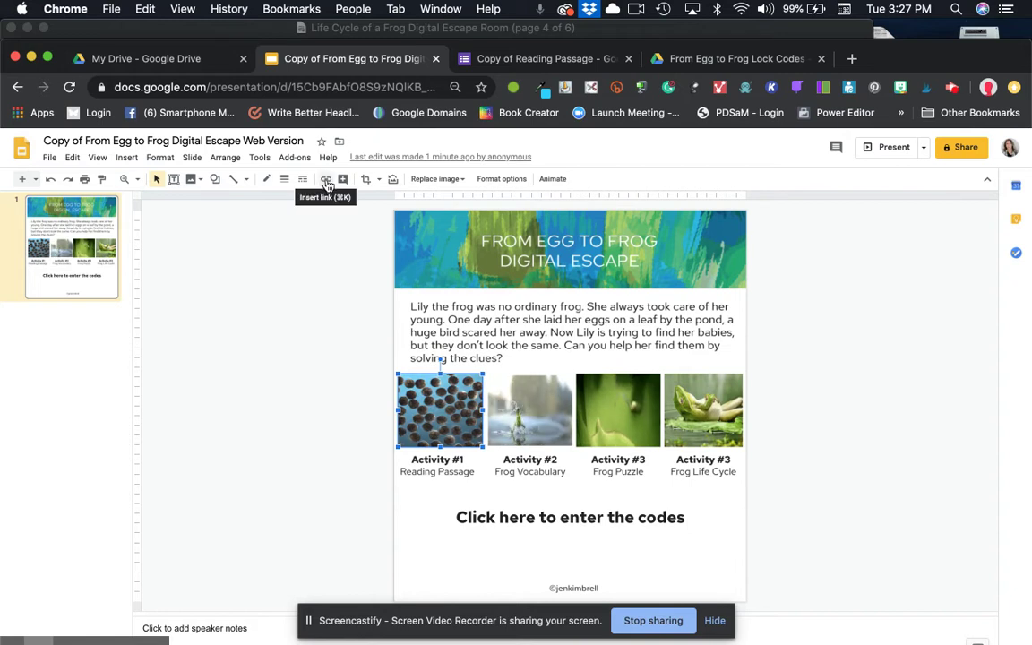
{"action": "left_click", "coordinate": [327, 182]}
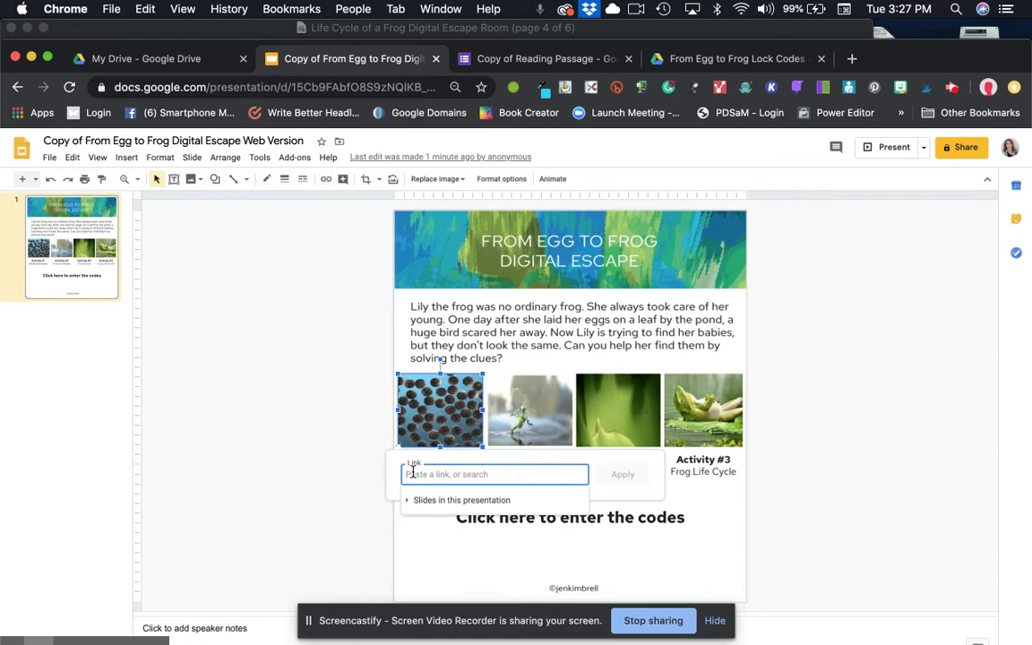
{"action": "key", "text": "super+v"}
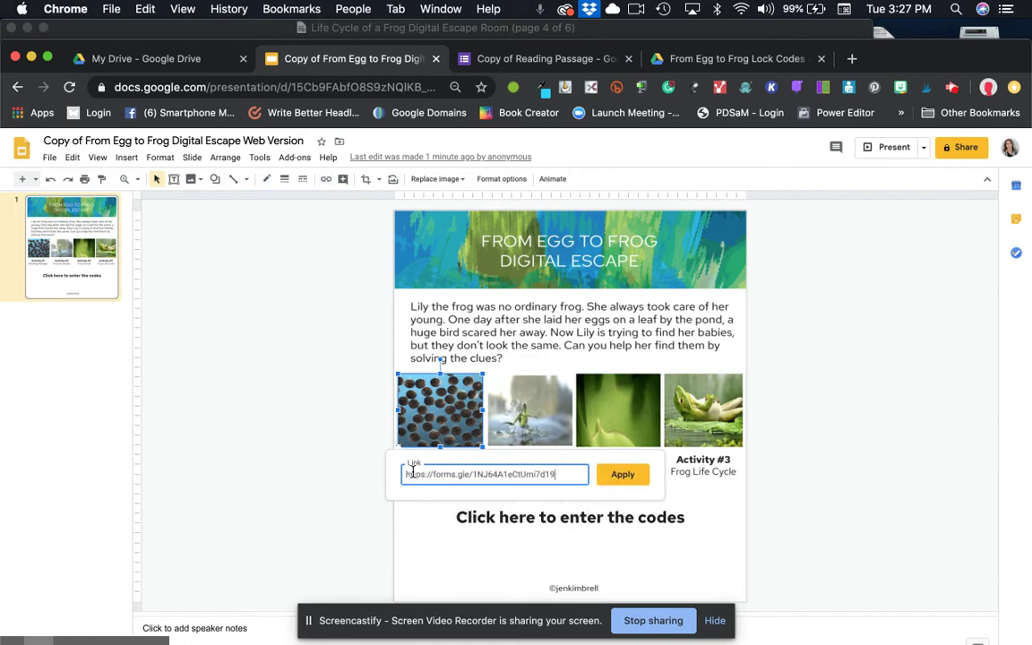
{"action": "left_click", "coordinate": [617, 483]}
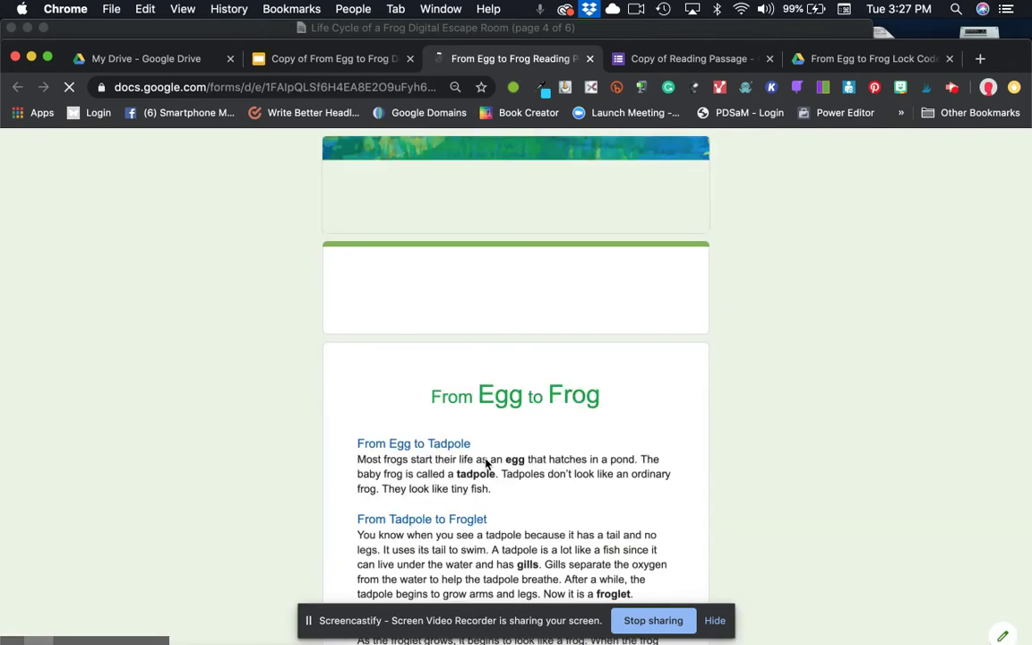
{"action": "scroll", "coordinate": [487, 463], "scroll_direction": "down", "scroll_amount": 5}
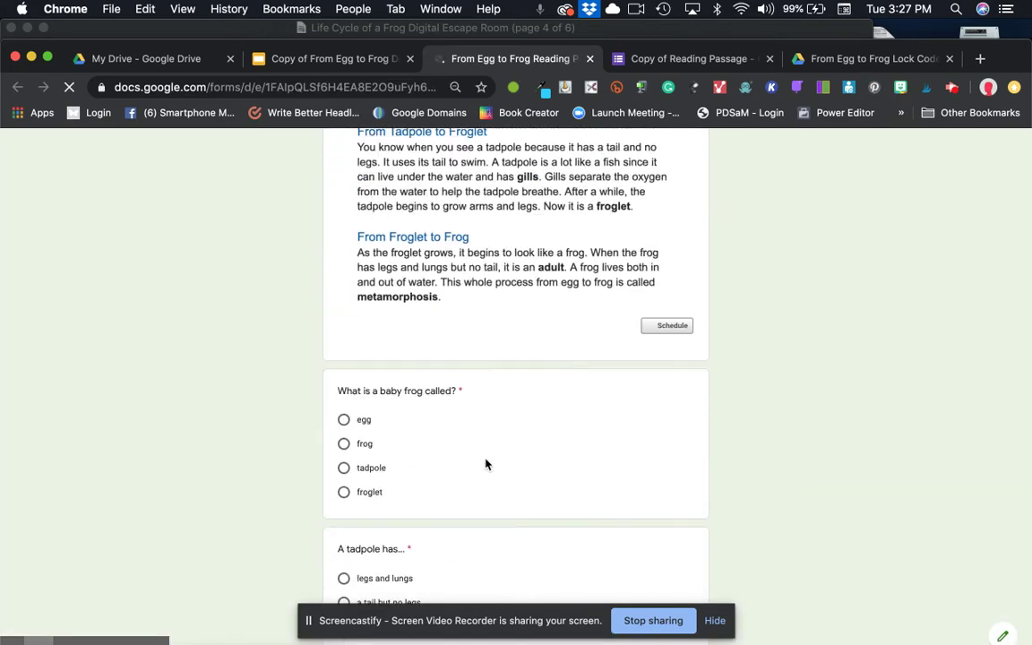
{"action": "scroll", "coordinate": [487, 463], "scroll_direction": "down", "scroll_amount": 5}
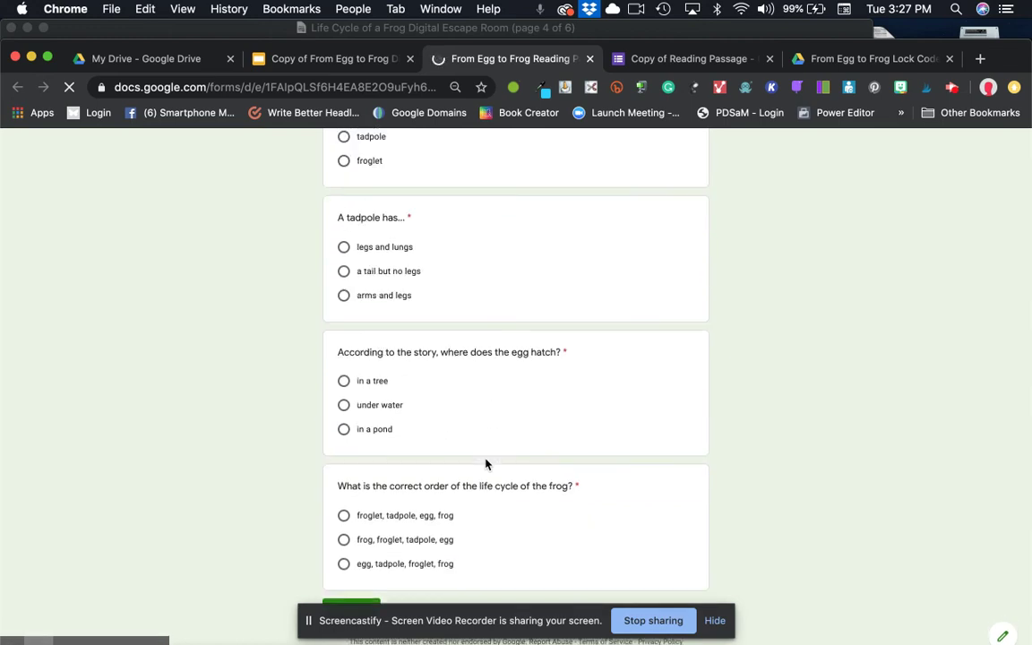
{"action": "scroll", "coordinate": [487, 463], "scroll_direction": "up", "scroll_amount": 10}
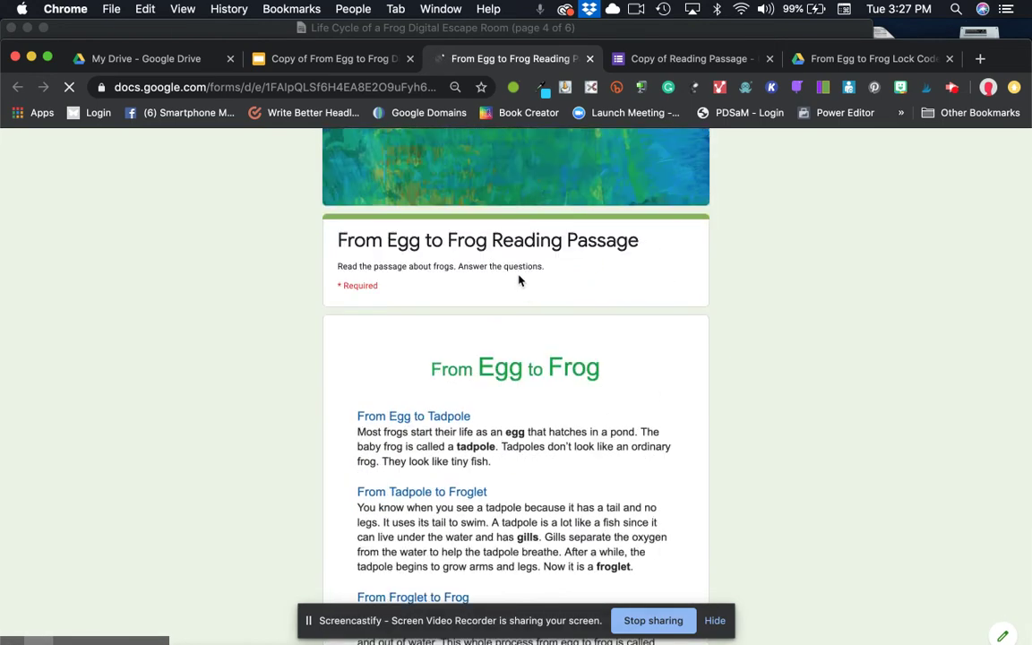
- Check the PDF instructions for the code form and make a copy of the From Egg to Frog Lock Codes form
{"action": "left_click", "coordinate": [575, 32]}
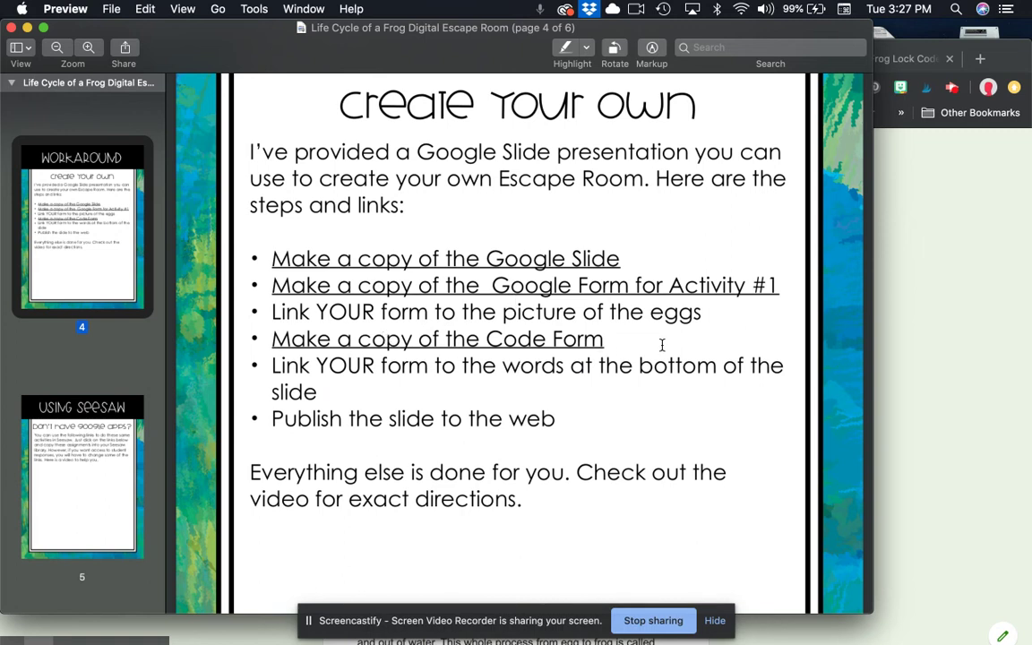
{"action": "left_click", "coordinate": [1015, 332]}
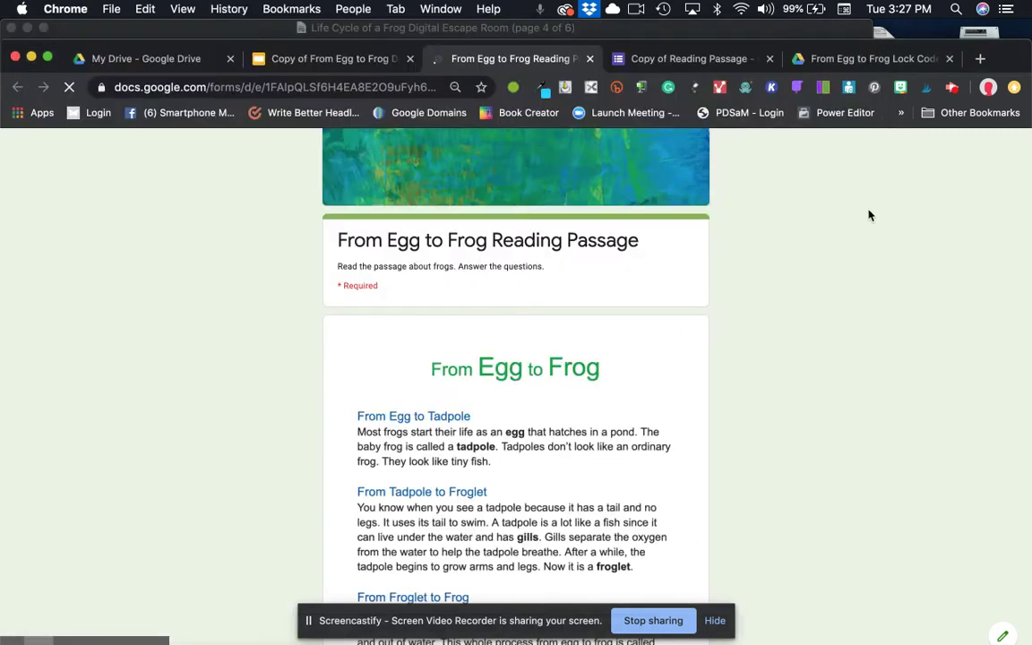
{"action": "left_click", "coordinate": [849, 61]}
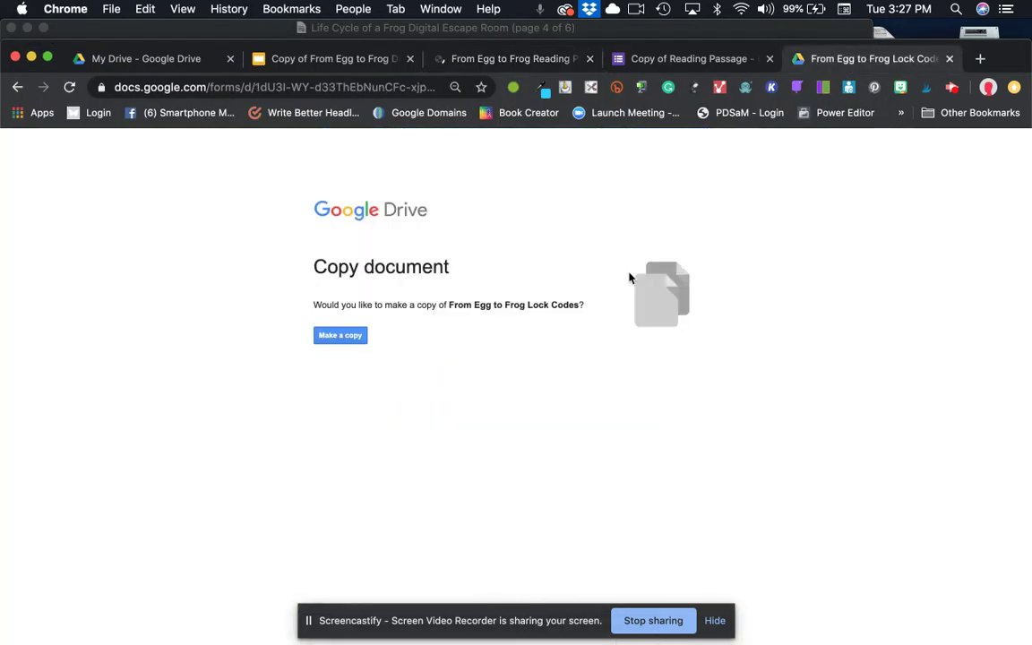
{"action": "left_click", "coordinate": [338, 339]}
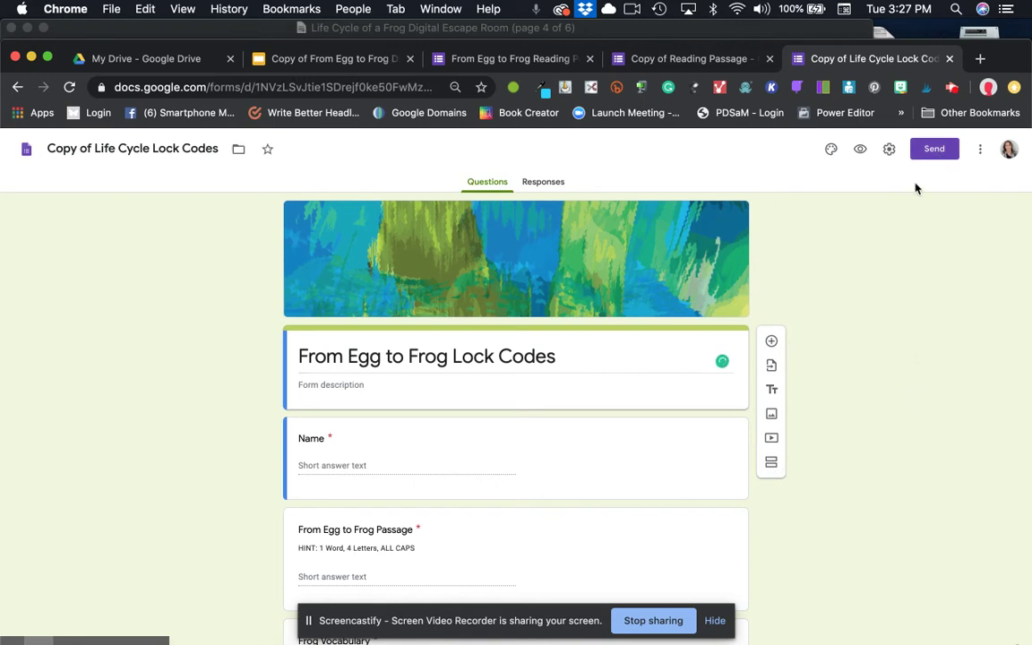
- Turn on link sharing for the copied Lock Codes form so that anyone with the link can edit
{"action": "left_click", "coordinate": [936, 149]}
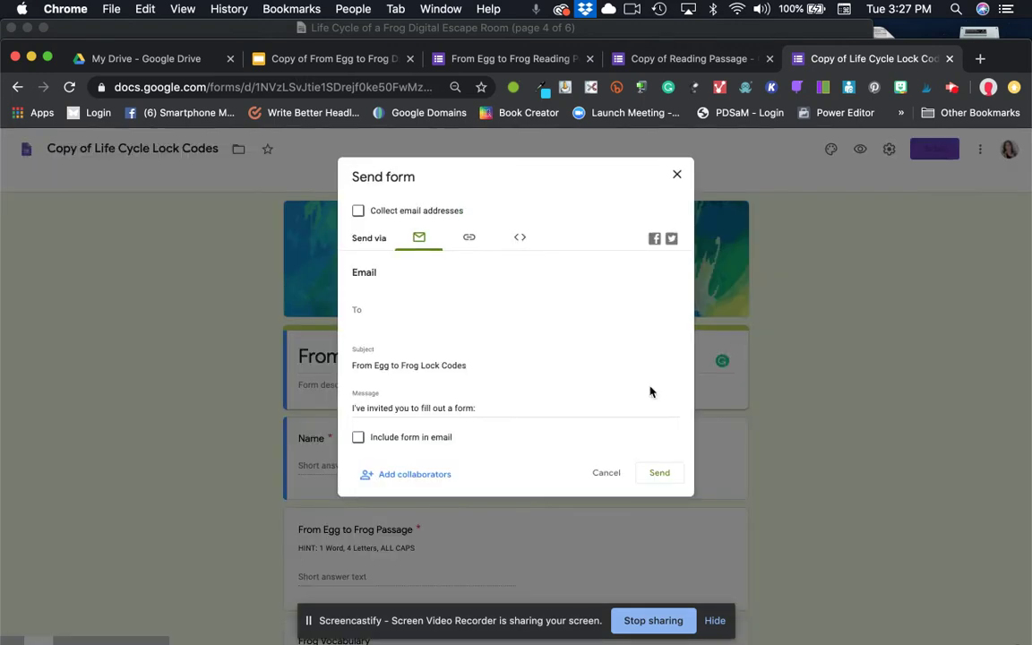
{"action": "right_click", "coordinate": [407, 478]}
{"action": "left_click", "coordinate": [384, 479]}
{"action": "right_click", "coordinate": [386, 480]}
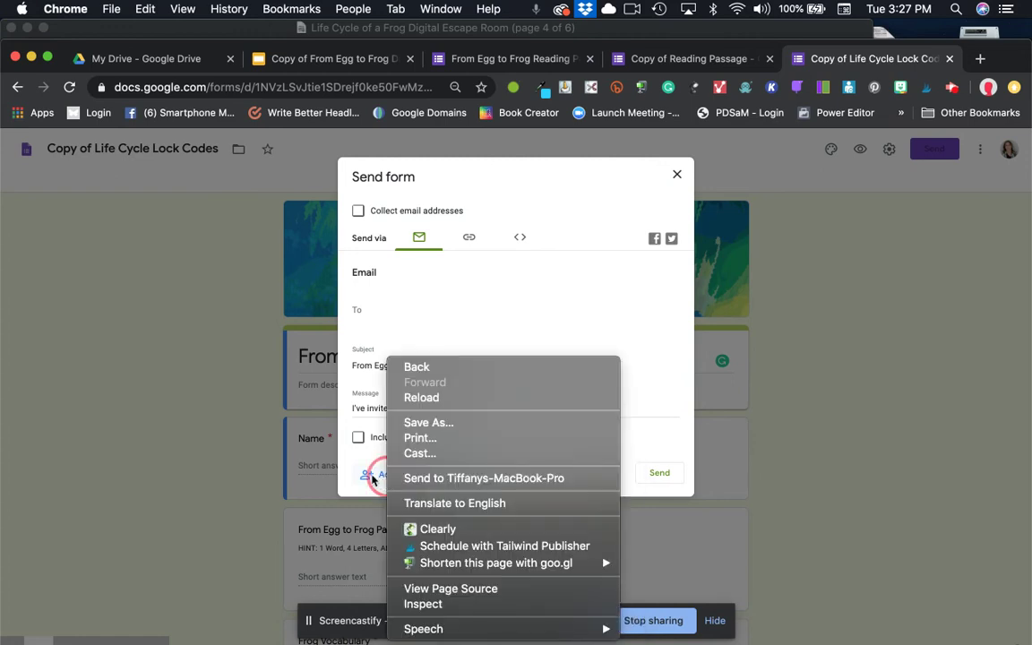
{"action": "left_click", "coordinate": [379, 480]}
{"action": "left_click", "coordinate": [420, 481]}
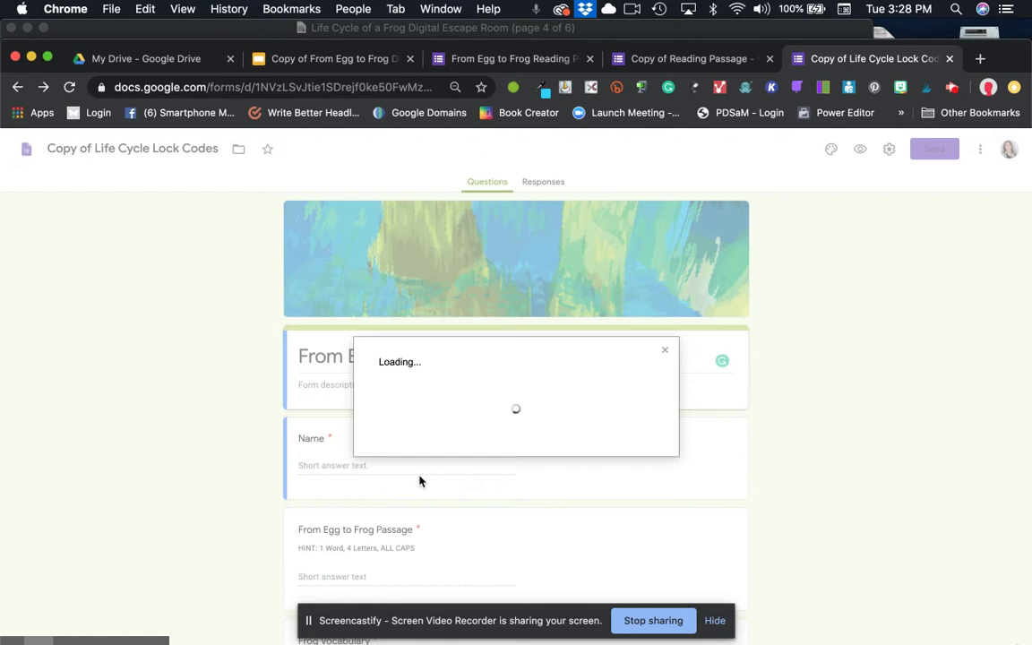
{"action": "left_click", "coordinate": [637, 373]}
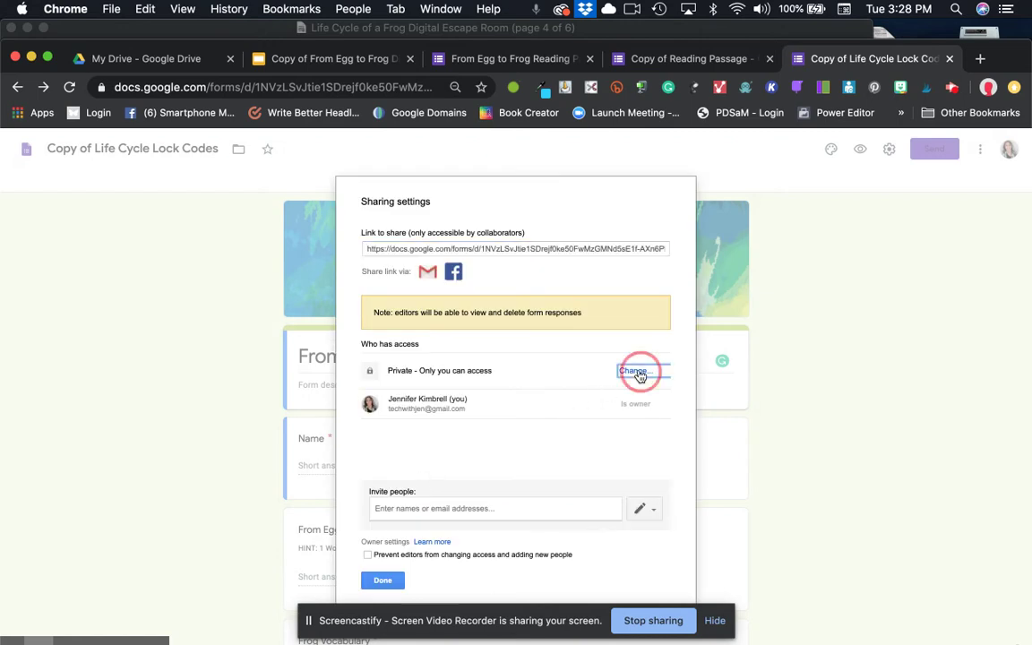
{"action": "left_click", "coordinate": [482, 377]}
{"action": "left_click", "coordinate": [398, 498]}
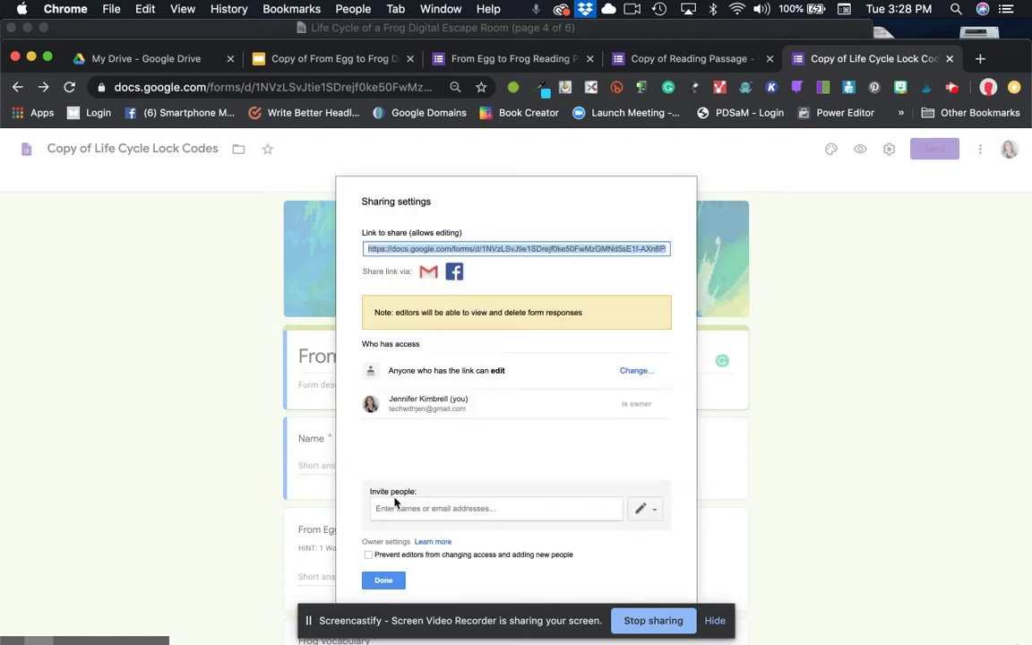
{"action": "left_click", "coordinate": [380, 581]}
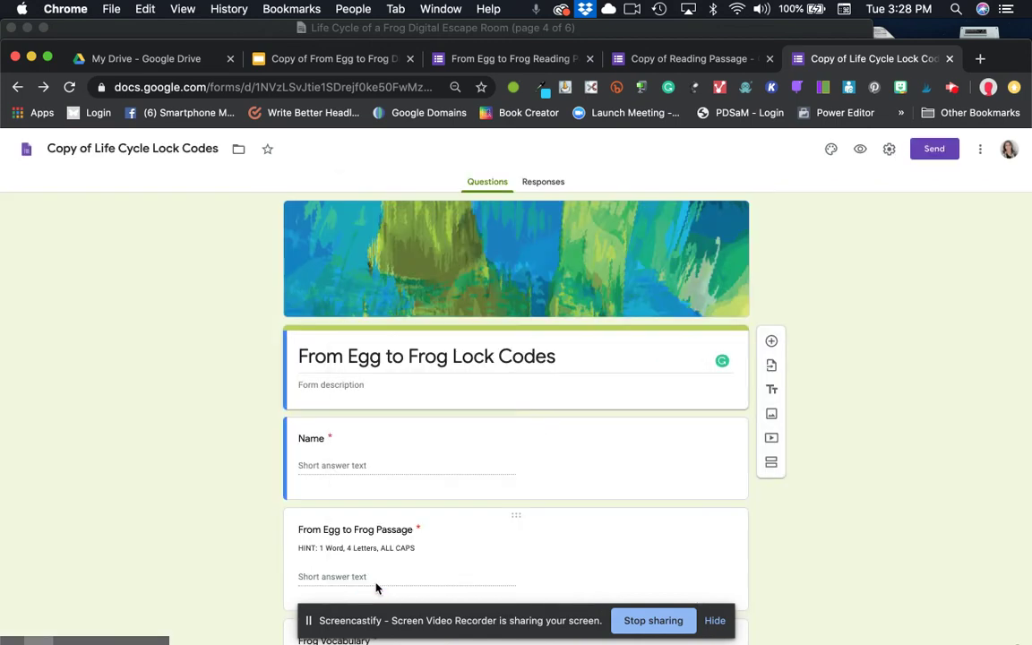
- Shorten the URL of the Lock Codes form's send link and copy it
{"action": "left_click", "coordinate": [932, 156]}
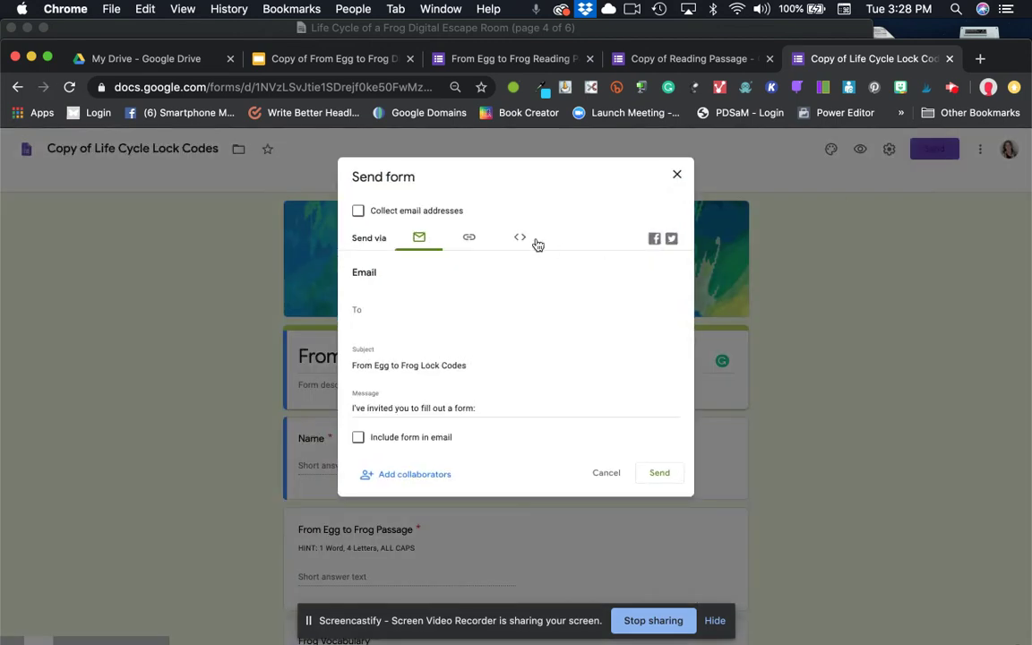
{"action": "left_click", "coordinate": [471, 240]}
{"action": "left_click", "coordinate": [358, 314]}
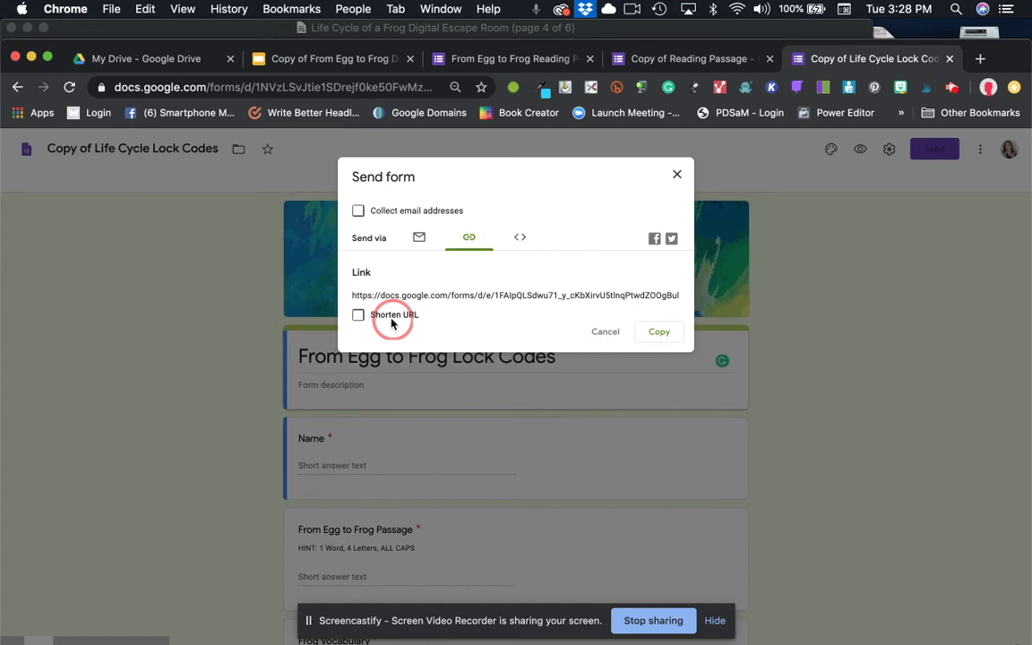
{"action": "left_click", "coordinate": [659, 332]}
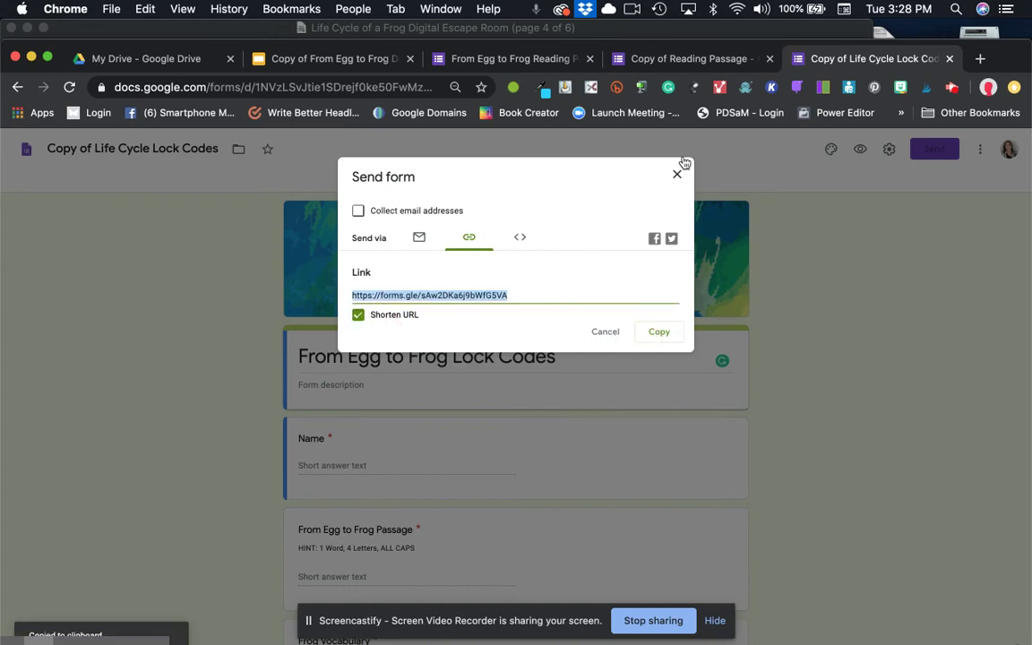
- Link the text "Click here to enter the codes" on the copied slide to the Lock Codes form's shortened URL
{"action": "left_click", "coordinate": [338, 62]}
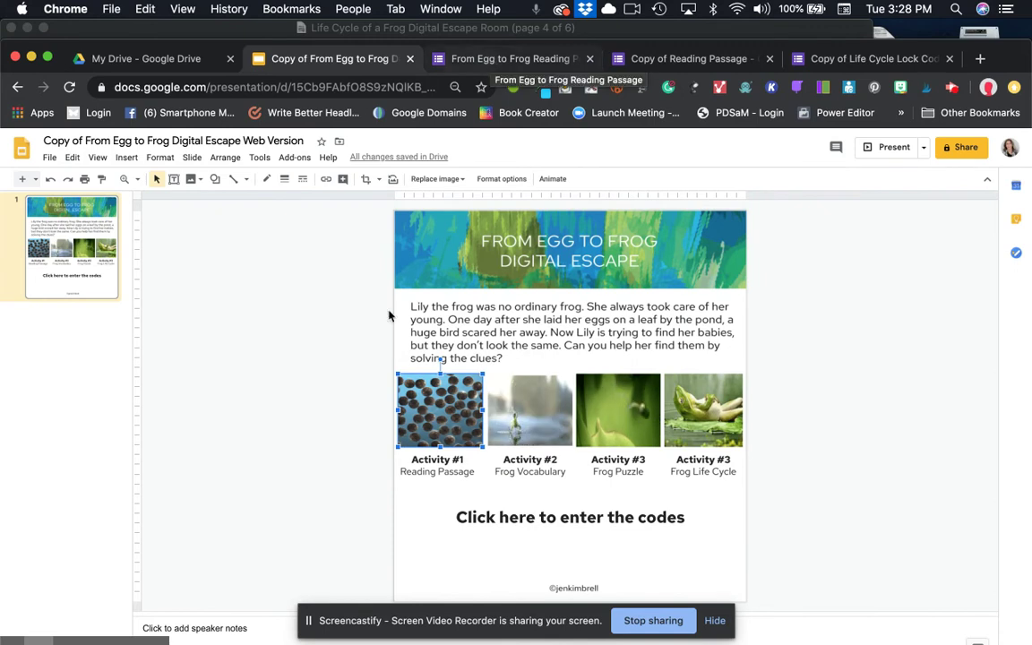
{"action": "left_click", "coordinate": [457, 518]}
{"action": "left_click_drag", "start_coordinate": [457, 518], "coordinate": [698, 519]}
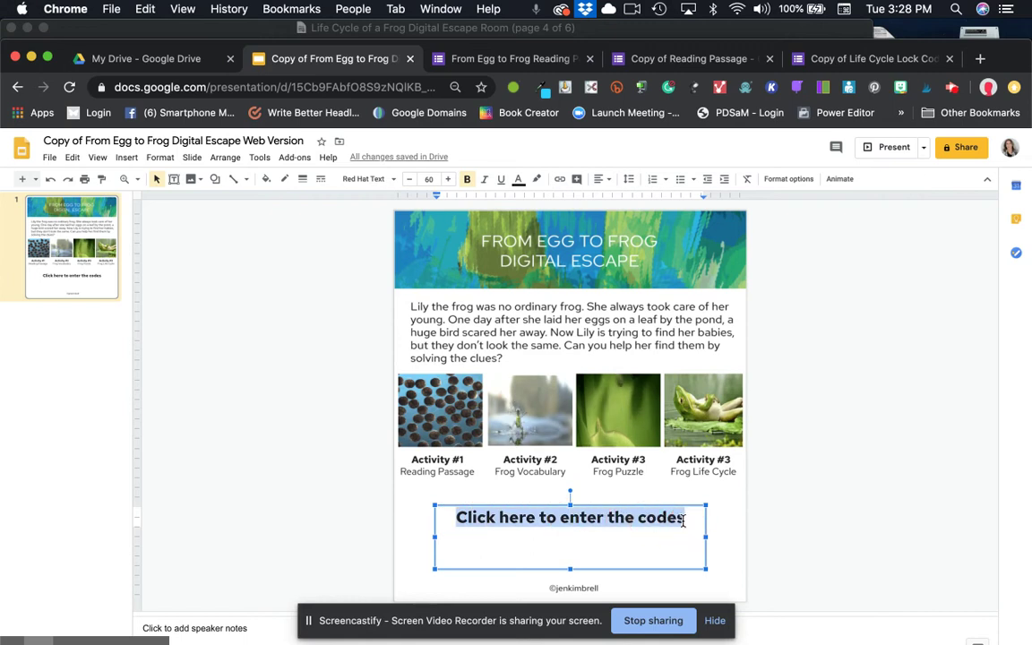
{"action": "left_click", "coordinate": [561, 181]}
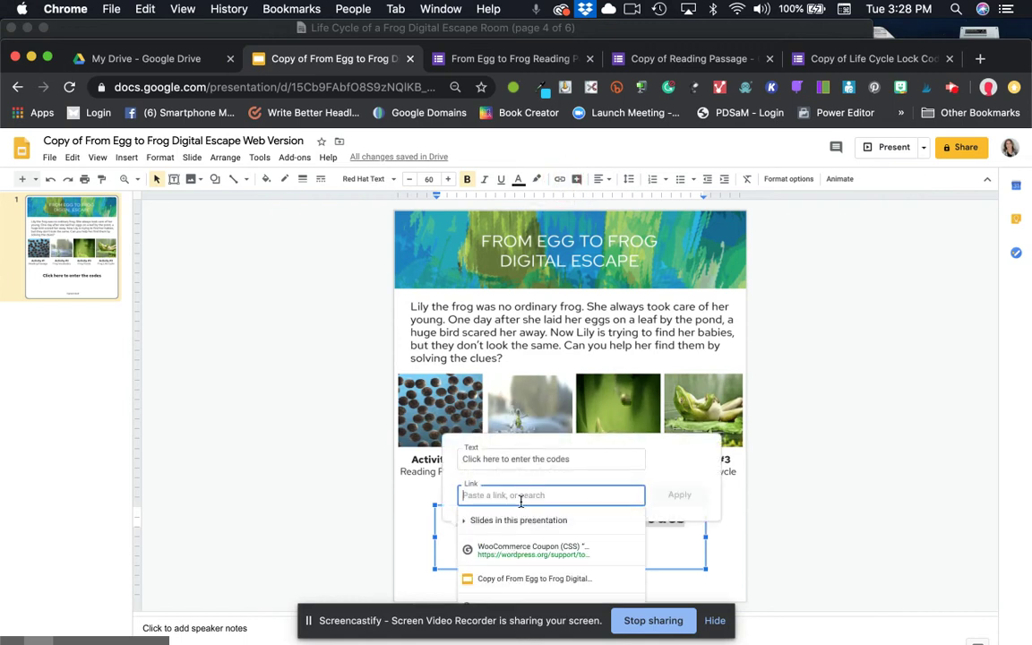
{"action": "key", "text": "super+v"}
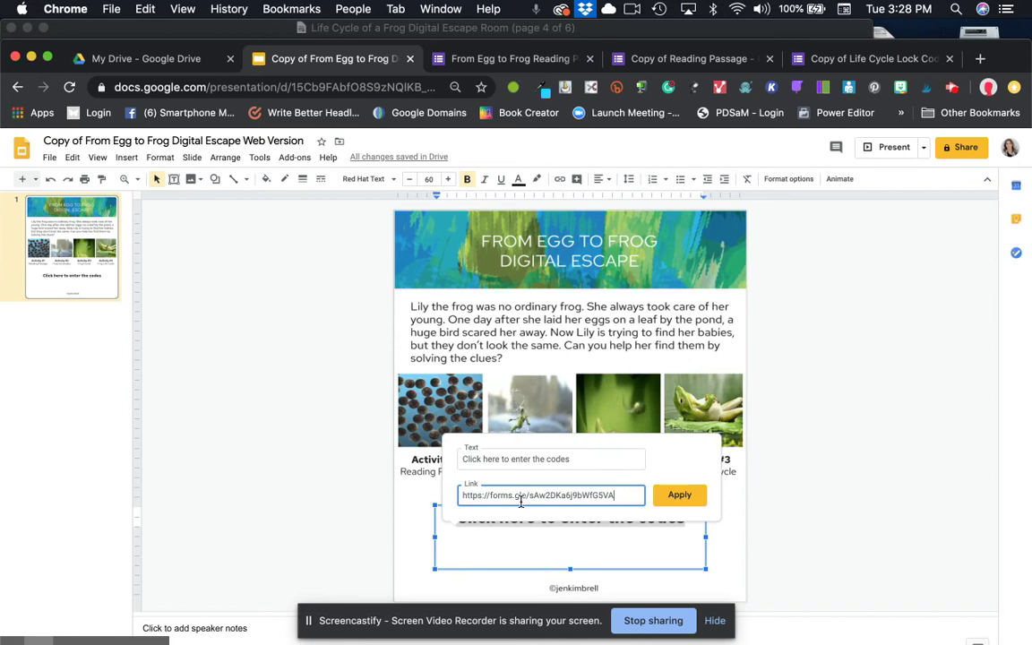
{"action": "left_click", "coordinate": [680, 496]}
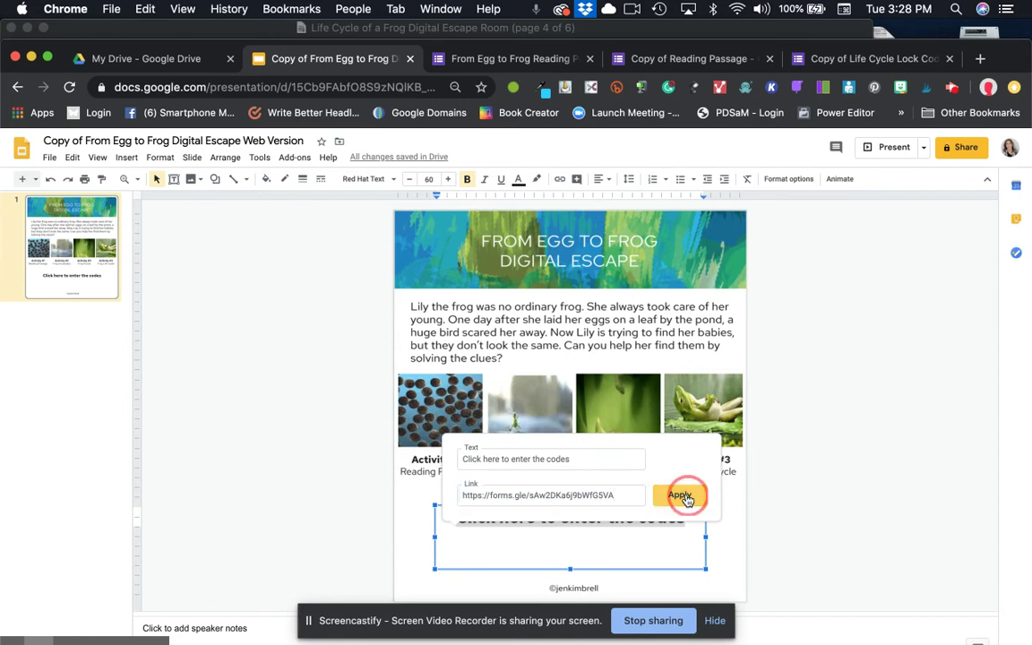
{"action": "left_click", "coordinate": [827, 533]}
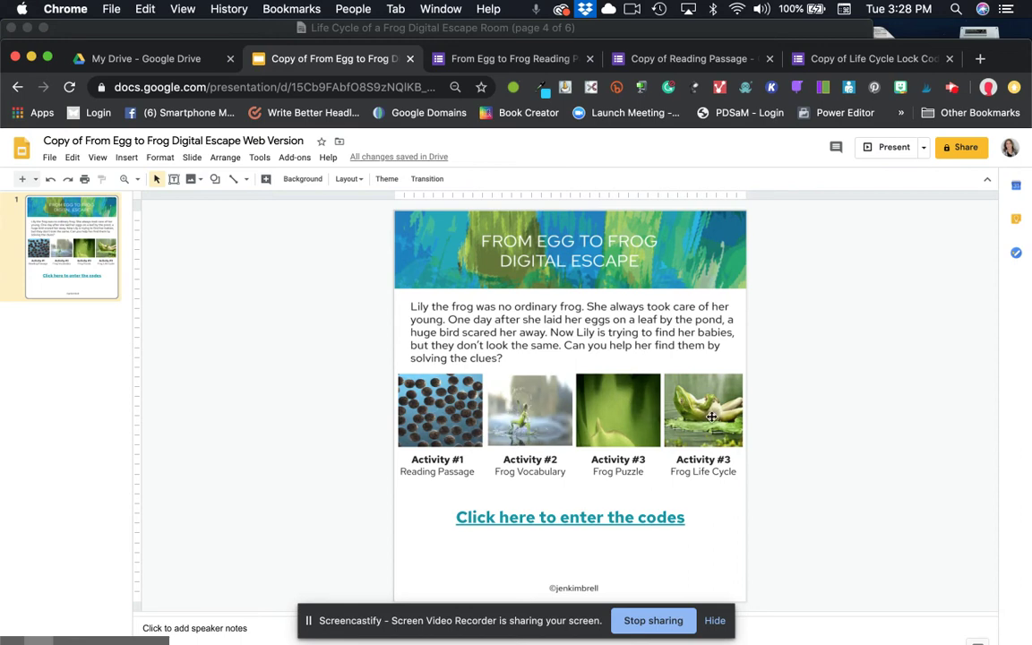
{"action": "left_click", "coordinate": [49, 158]}
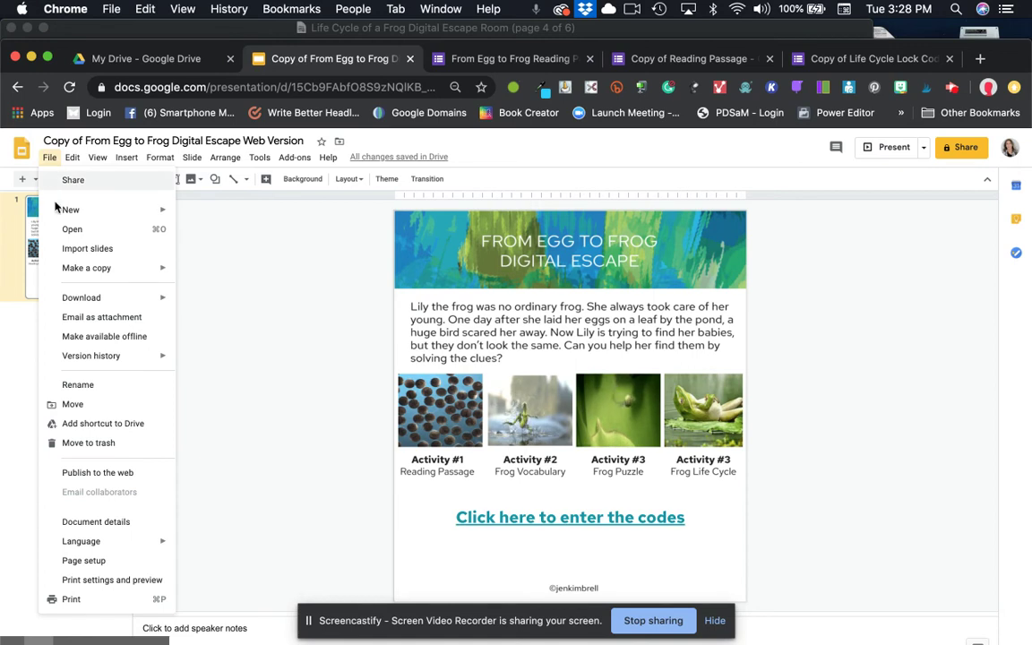
{"action": "left_click", "coordinate": [96, 474]}
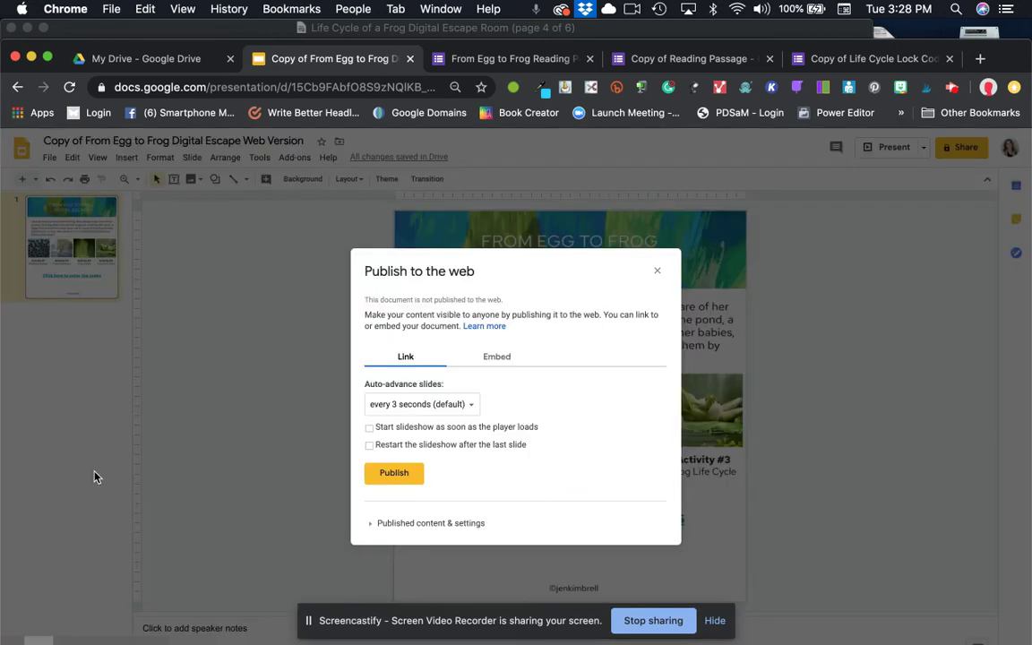
{"action": "left_click", "coordinate": [396, 529]}
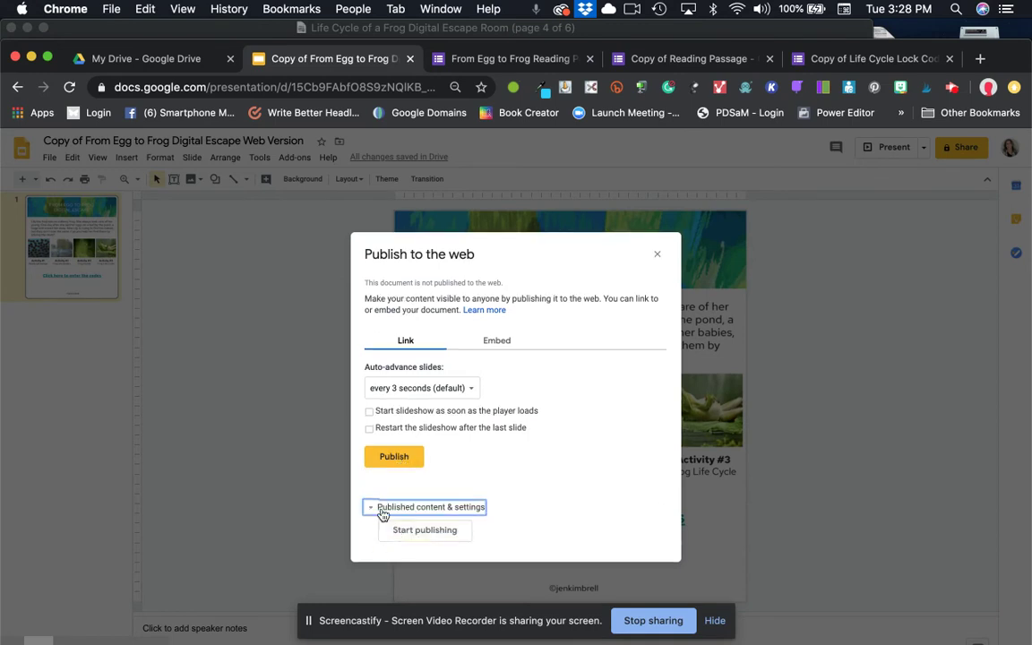
{"action": "left_click", "coordinate": [383, 509]}
{"action": "left_click", "coordinate": [655, 273]}
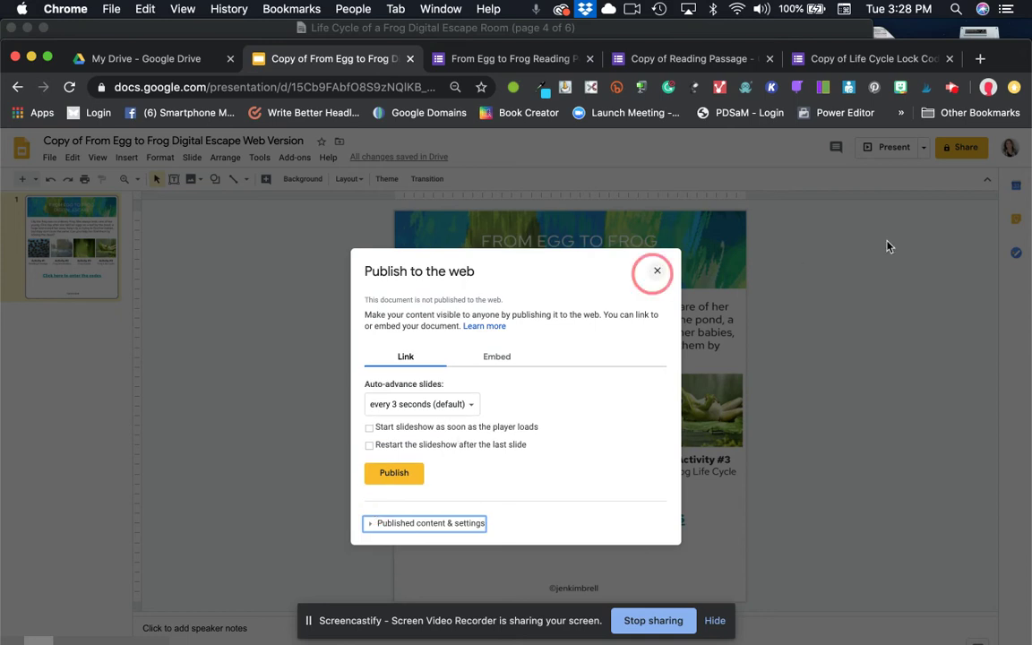
- Turn on link sharing for the copied slide presentation so that anyone with the link can view
{"action": "left_click", "coordinate": [964, 147]}
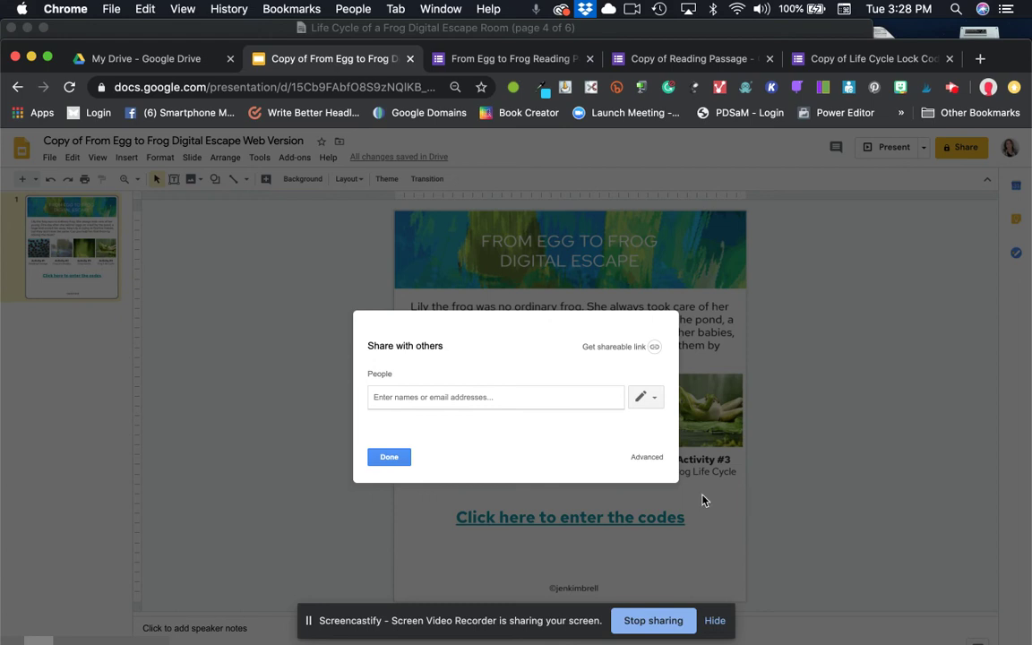
{"action": "left_click", "coordinate": [649, 459]}
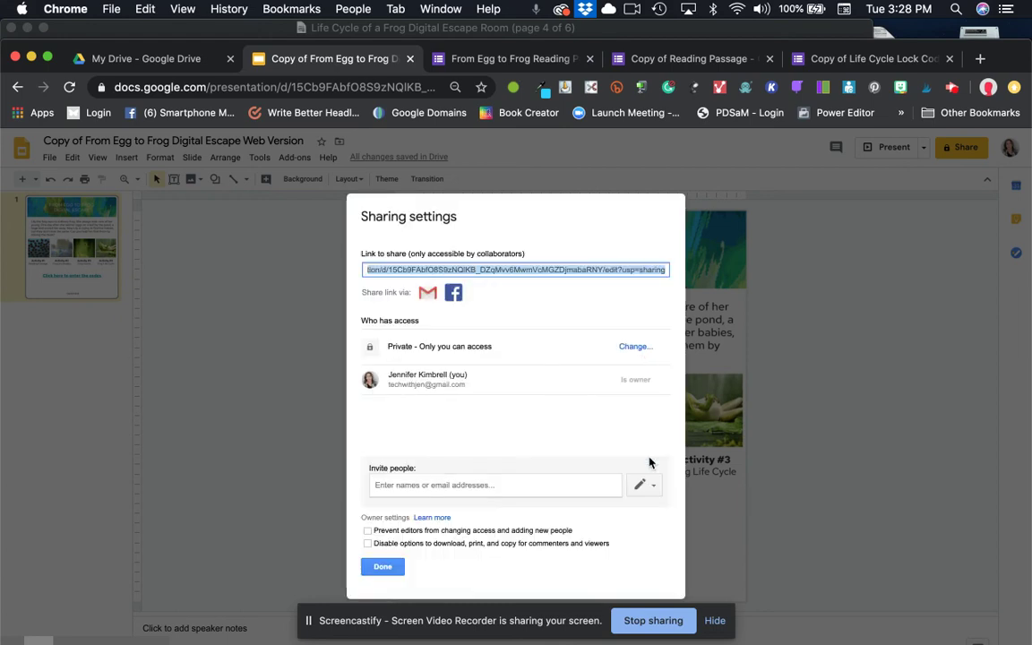
{"action": "left_click", "coordinate": [628, 348]}
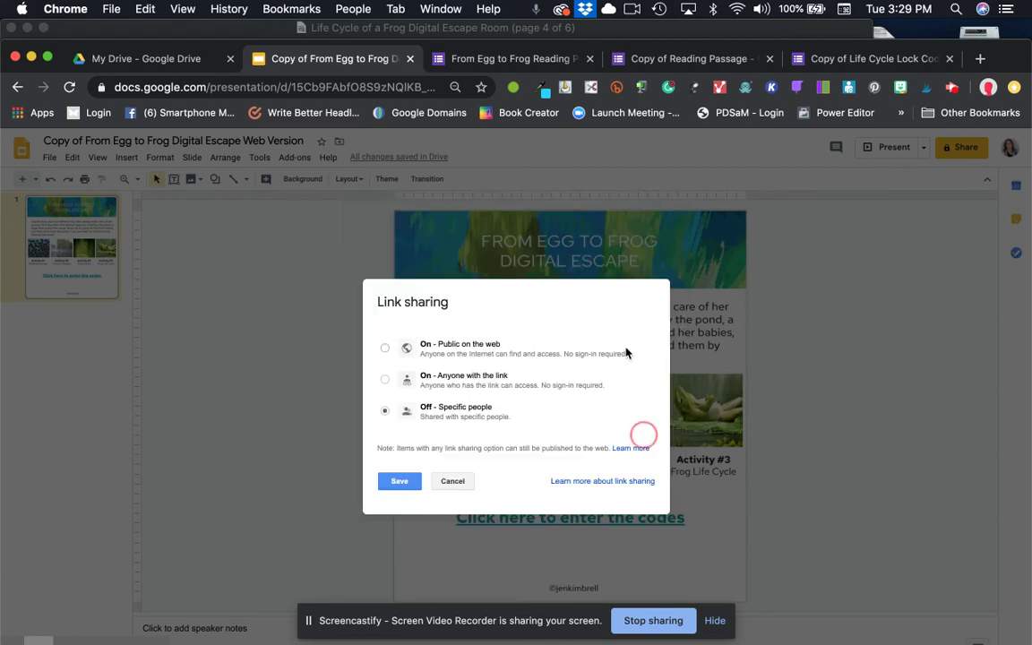
{"action": "left_click", "coordinate": [442, 380]}
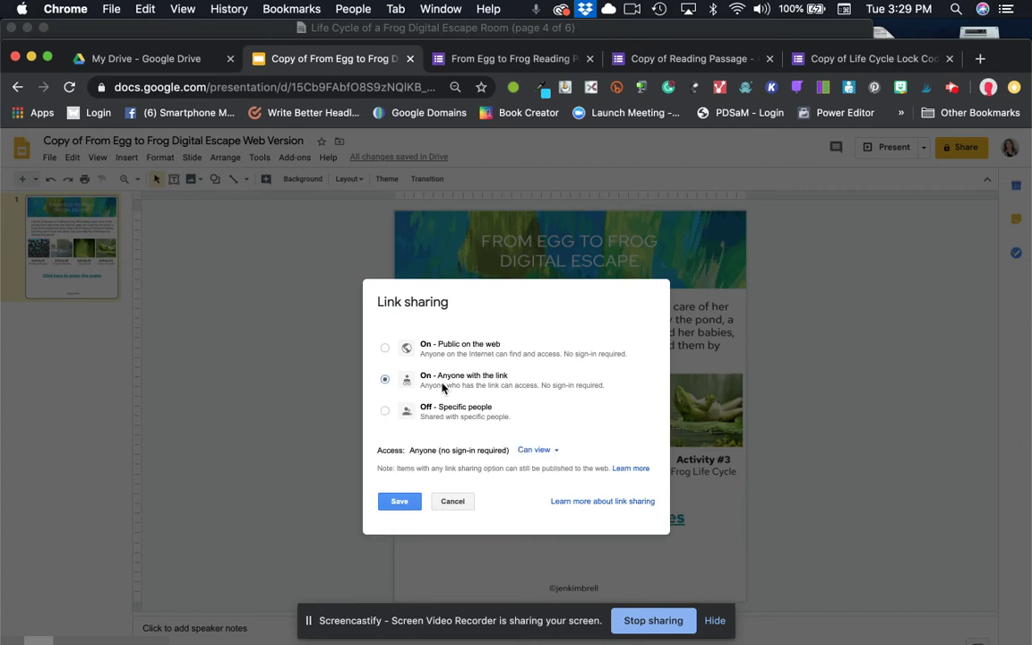
{"action": "left_click", "coordinate": [398, 504]}
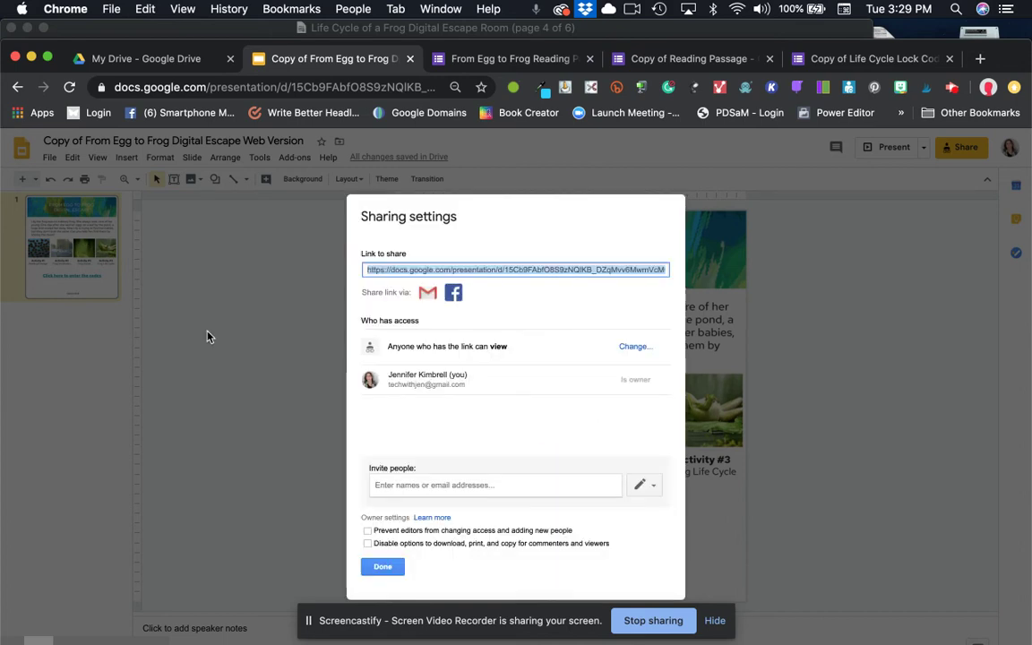
{"action": "left_click", "coordinate": [379, 567]}
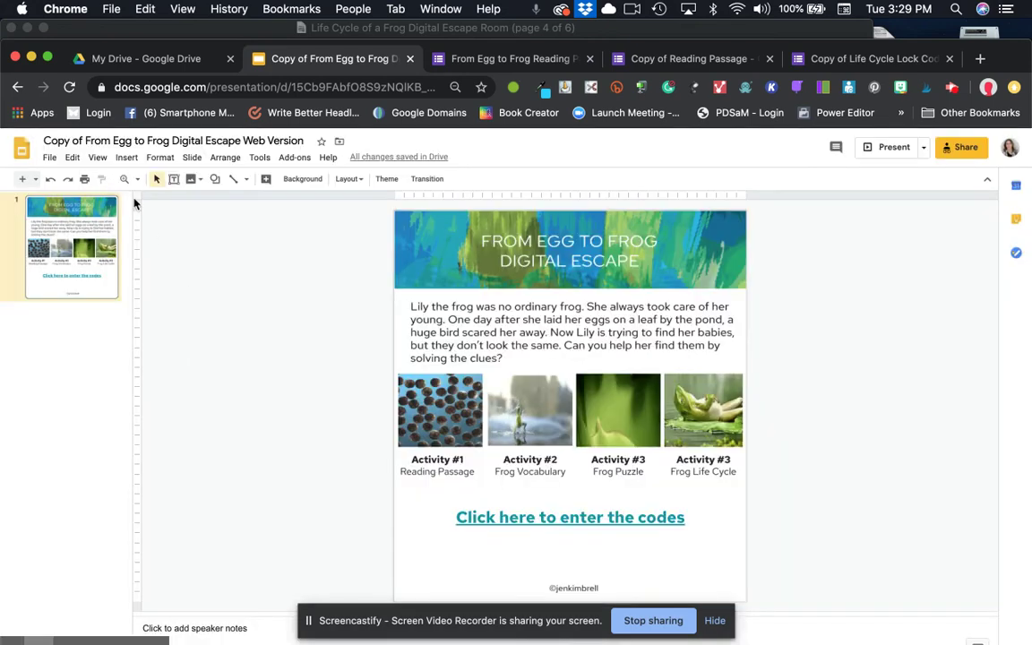
- Publish the slide presentation to the web as a link with the default auto-advance of every 3 seconds
{"action": "left_click", "coordinate": [49, 159]}
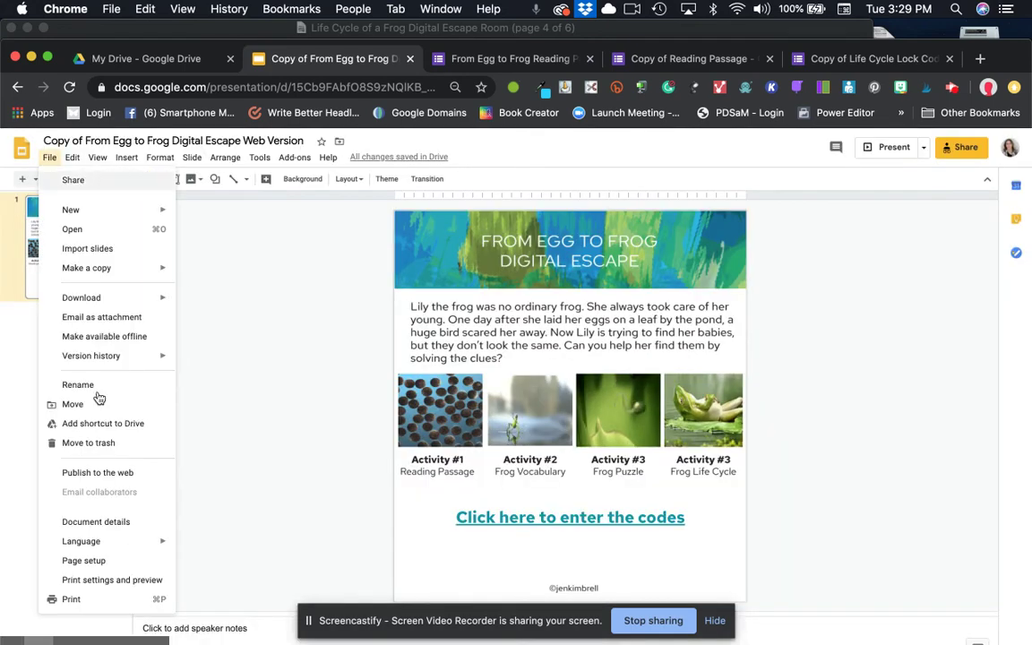
{"action": "left_click", "coordinate": [113, 474]}
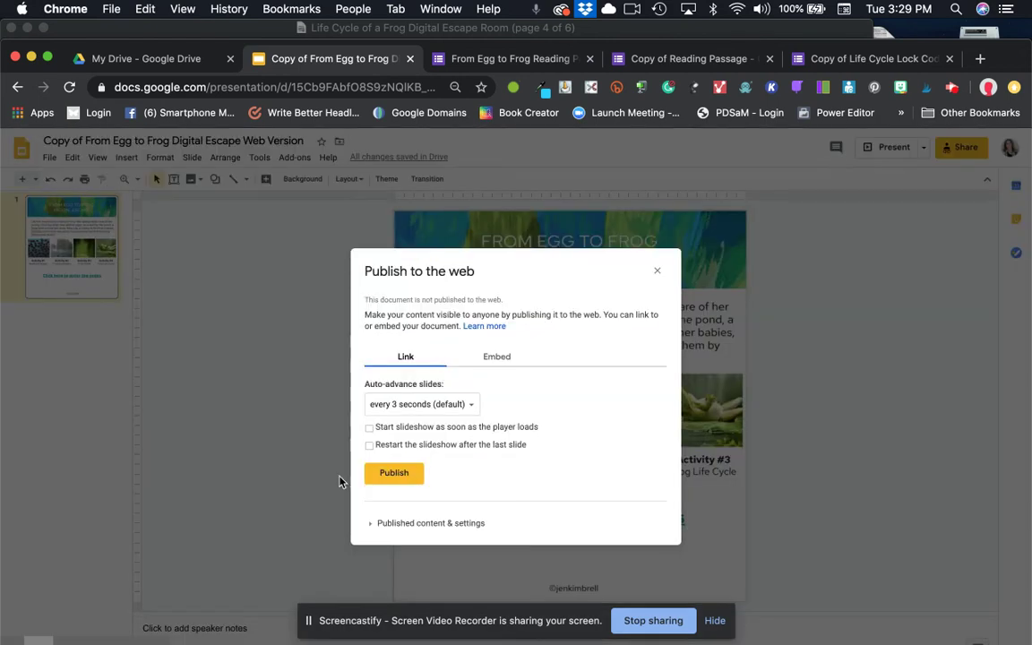
{"action": "left_click", "coordinate": [401, 480]}
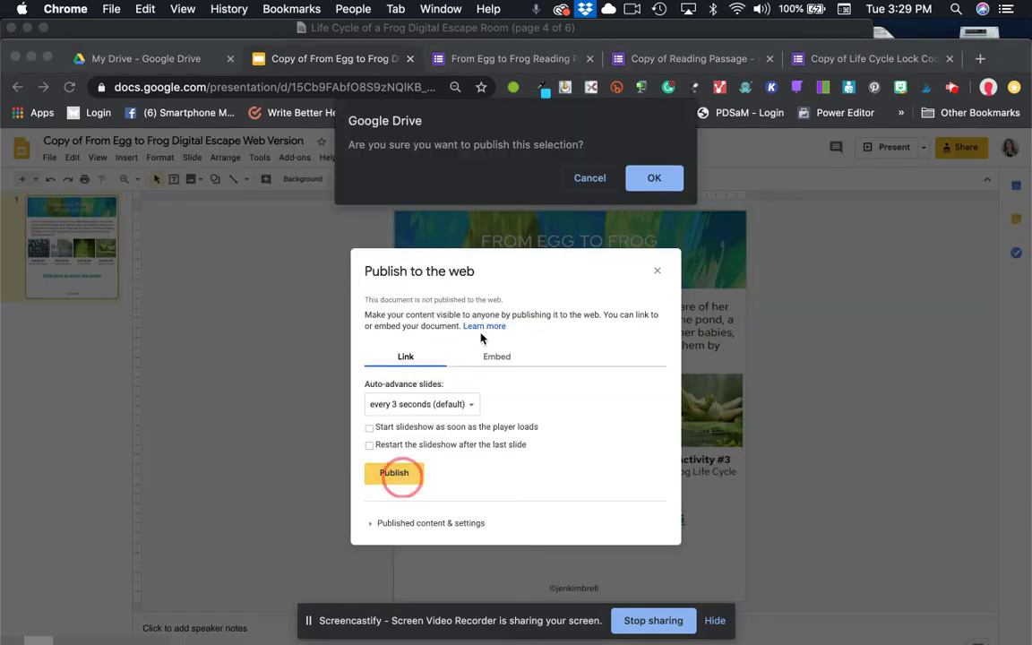
{"action": "left_click", "coordinate": [652, 179]}
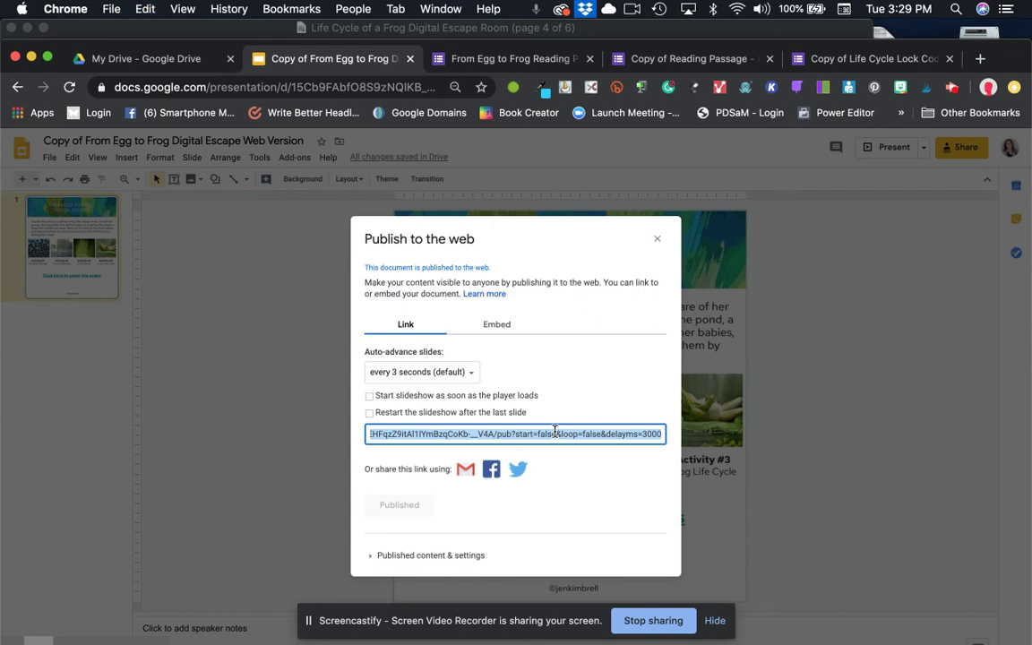
- Load the presentation's published web link in a new browser tab
{"action": "left_click", "coordinate": [981, 59]}
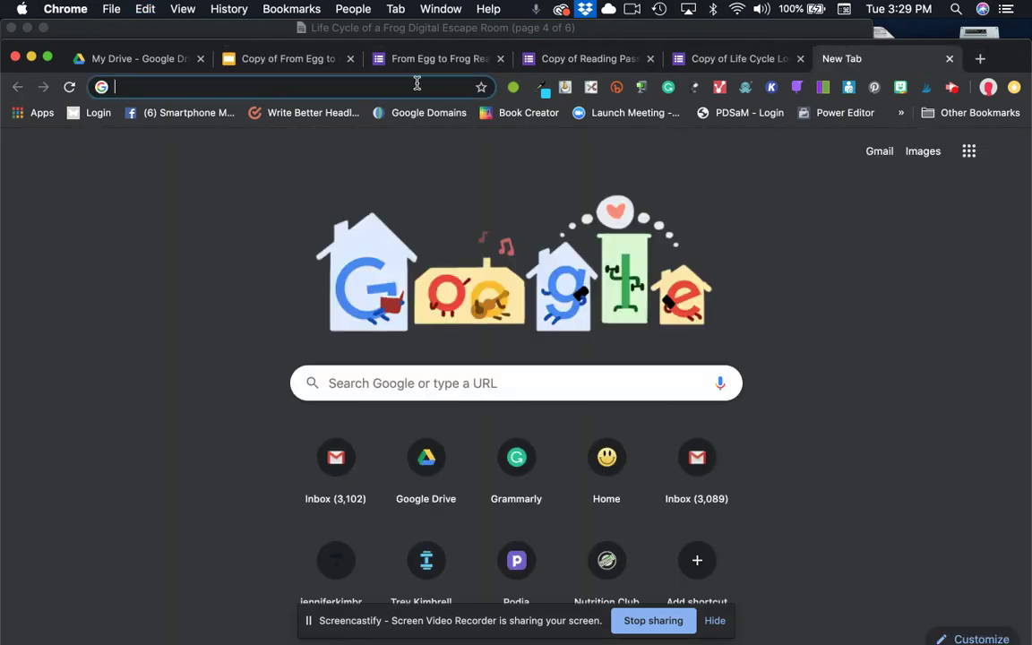
{"action": "key", "text": "super+v"}
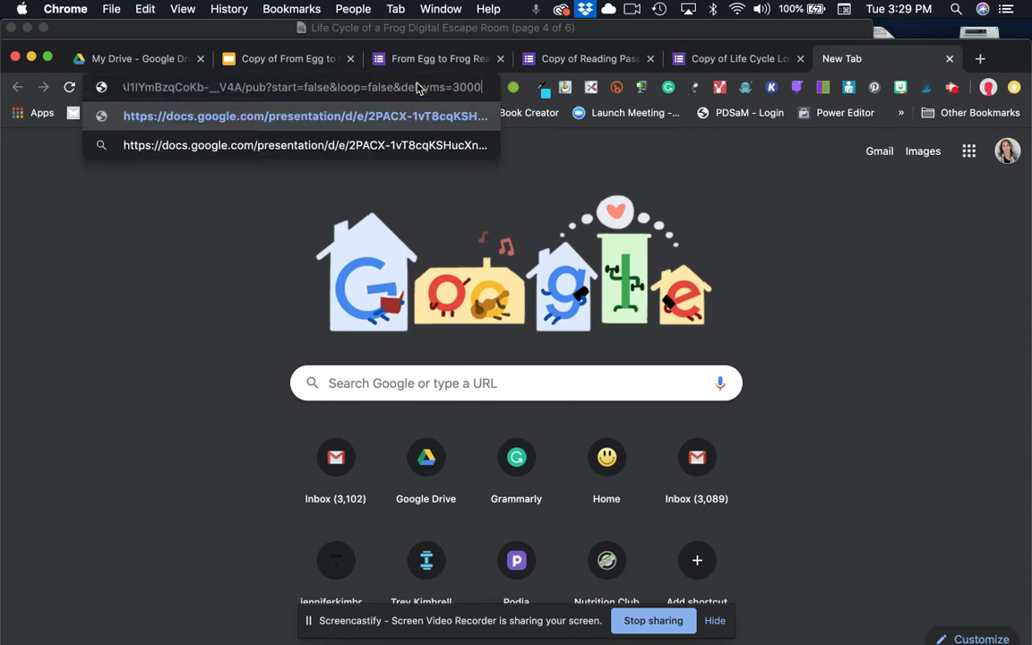
{"action": "key", "text": "Return"}
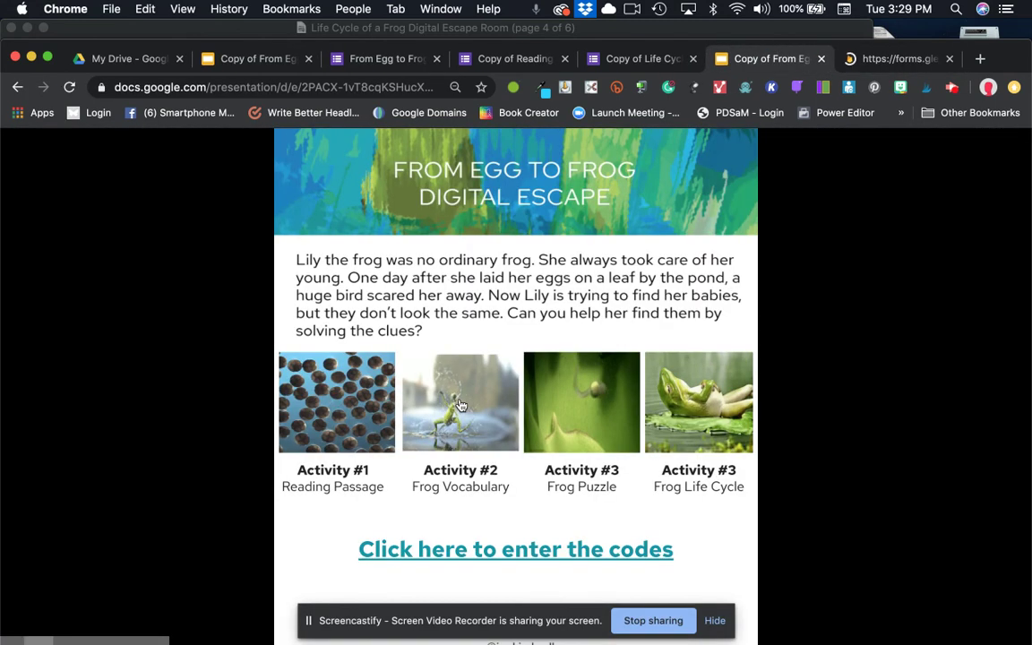
- Test the Frog Vocabulary, Frog Puzzle and Frog Life Cycle picture links on the published slide
{"action": "left_click", "coordinate": [460, 405]}
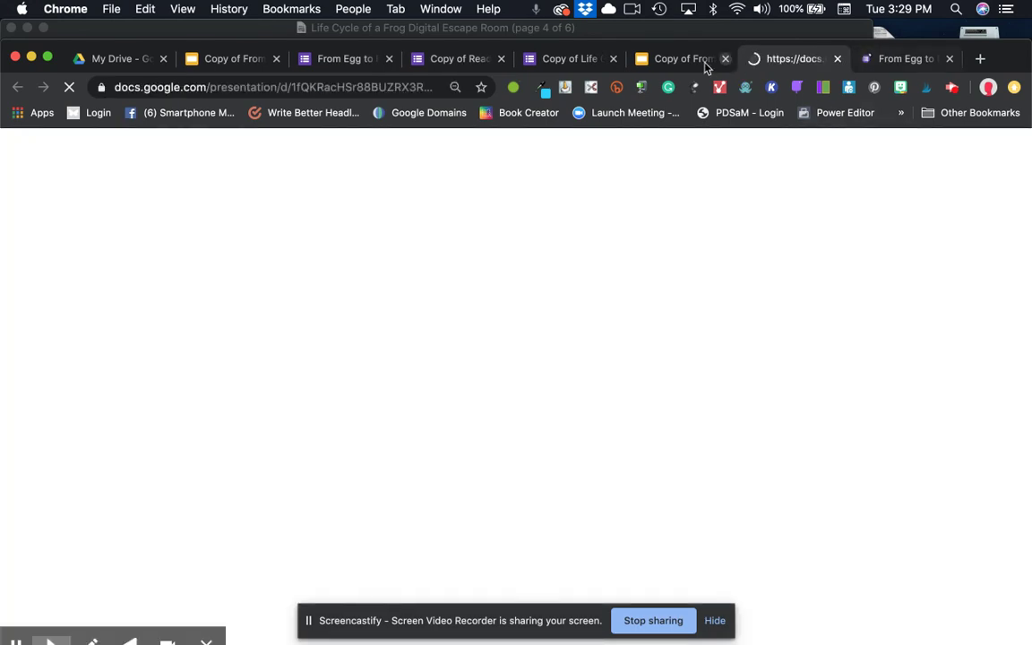
{"action": "left_click", "coordinate": [685, 59]}
{"action": "left_click", "coordinate": [570, 409]}
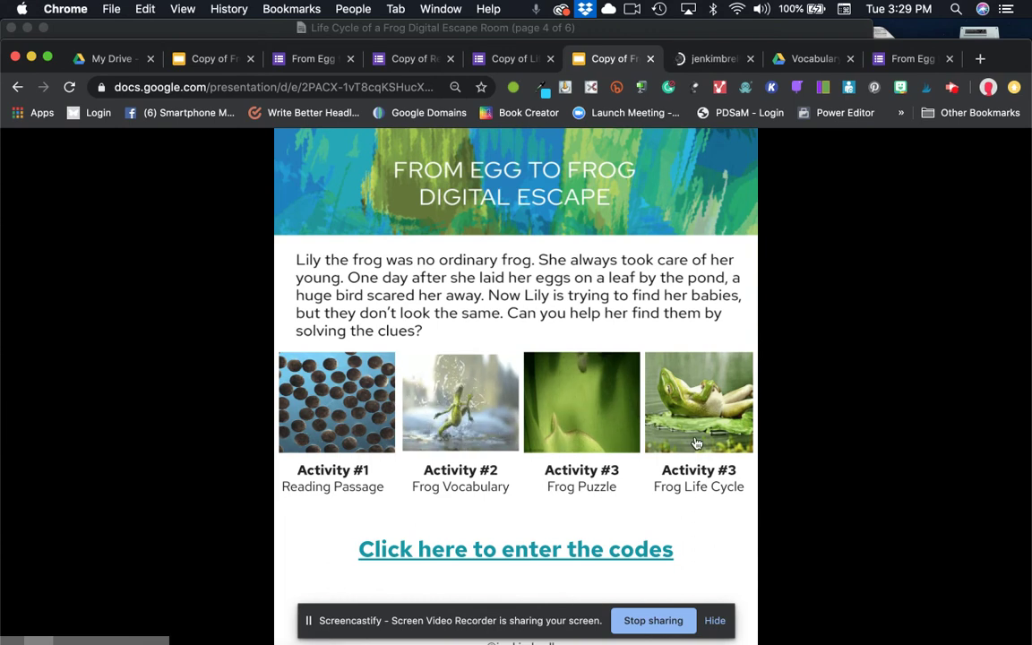
{"action": "left_click", "coordinate": [696, 442]}
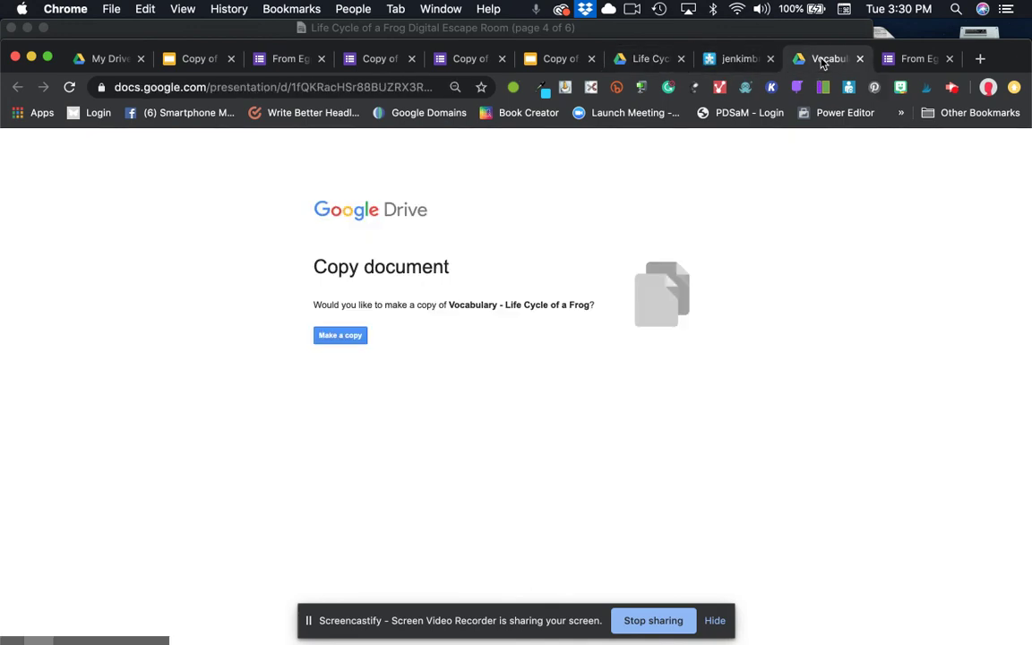
- Review the opened reading passage form, vocabulary copy page, jigsaw puzzle and life cycle copy page, ending back on the published slide
{"action": "left_click", "coordinate": [927, 60]}
{"action": "scroll", "coordinate": [497, 433], "scroll_direction": "down", "scroll_amount": 1}
{"action": "scroll", "coordinate": [497, 433], "scroll_direction": "down", "scroll_amount": 3}
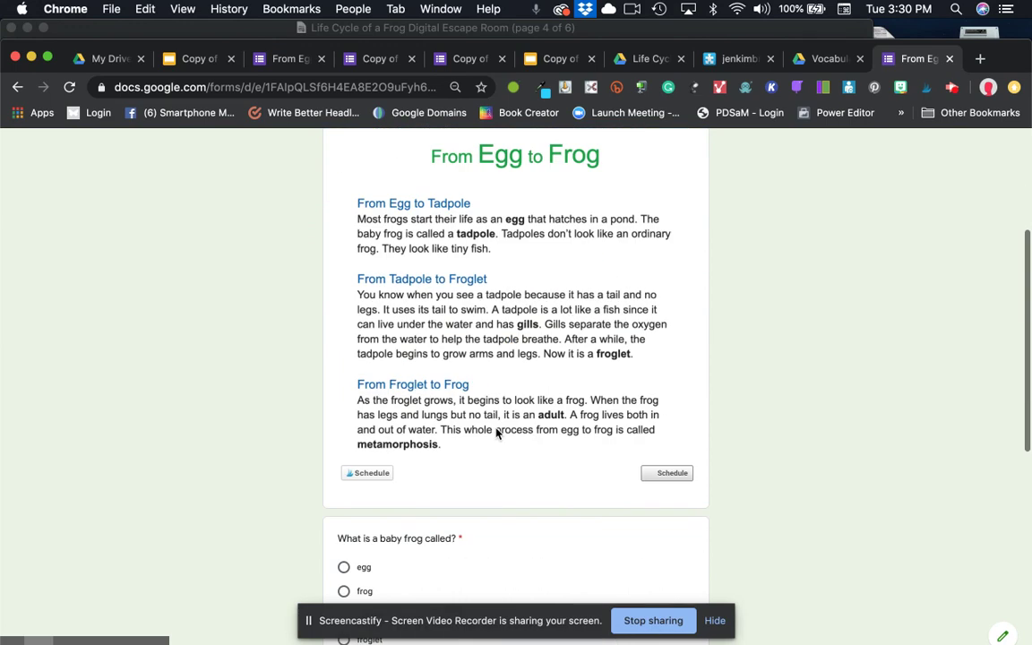
{"action": "left_click", "coordinate": [837, 58]}
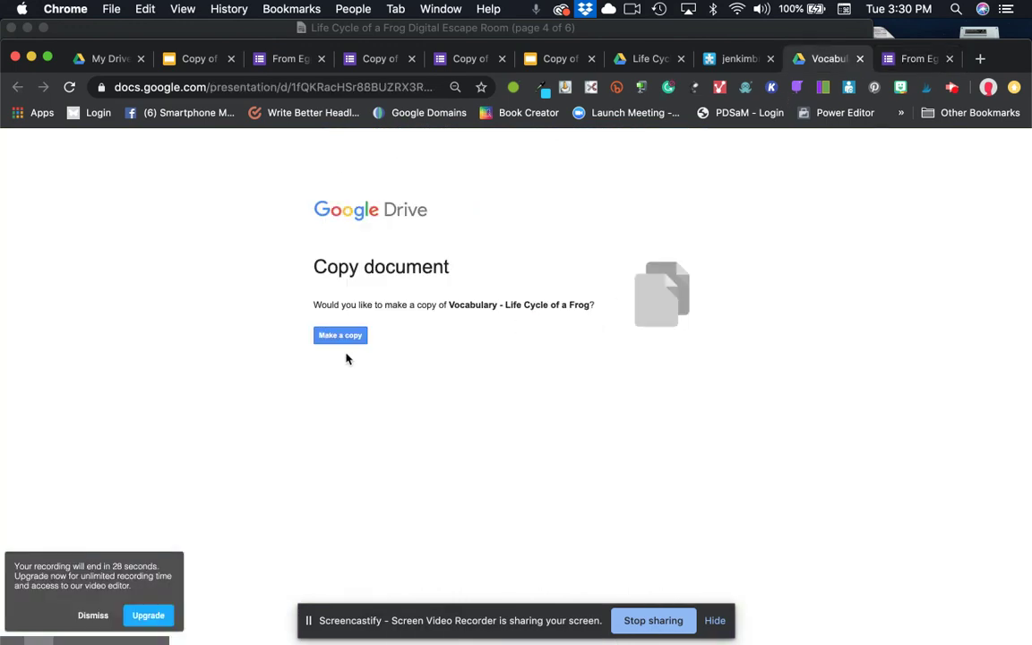
{"action": "left_click", "coordinate": [739, 60]}
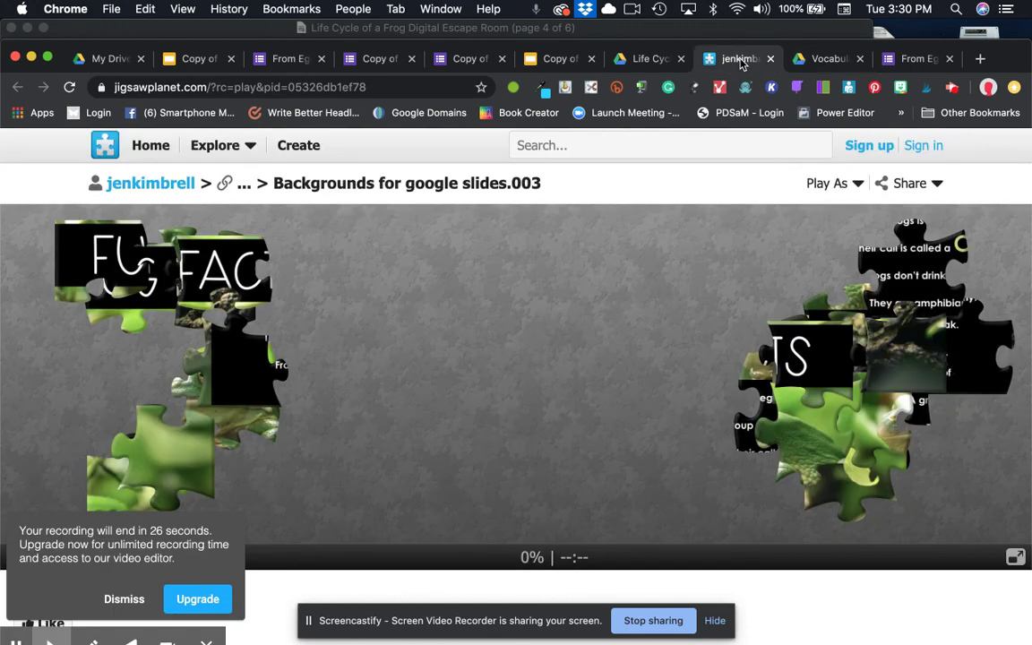
{"action": "left_click", "coordinate": [656, 61]}
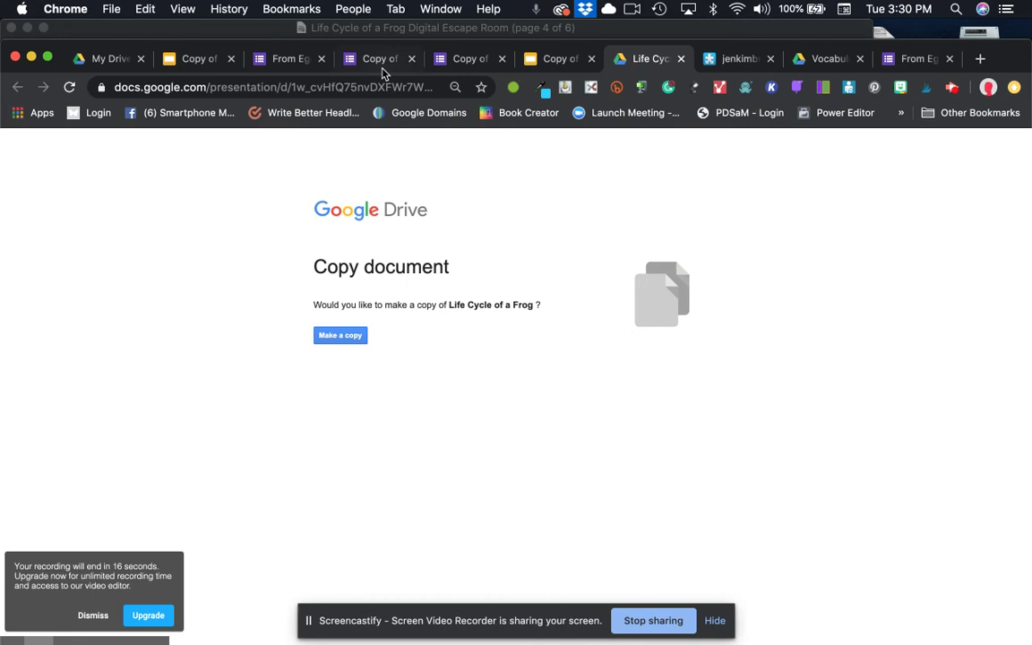
{"action": "left_click", "coordinate": [553, 61]}
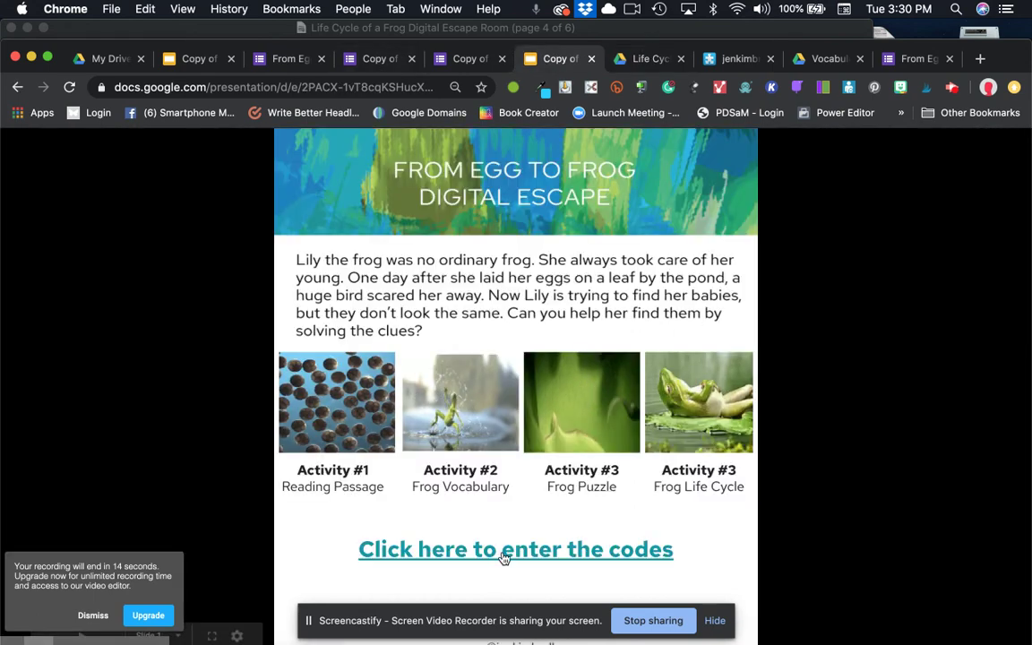